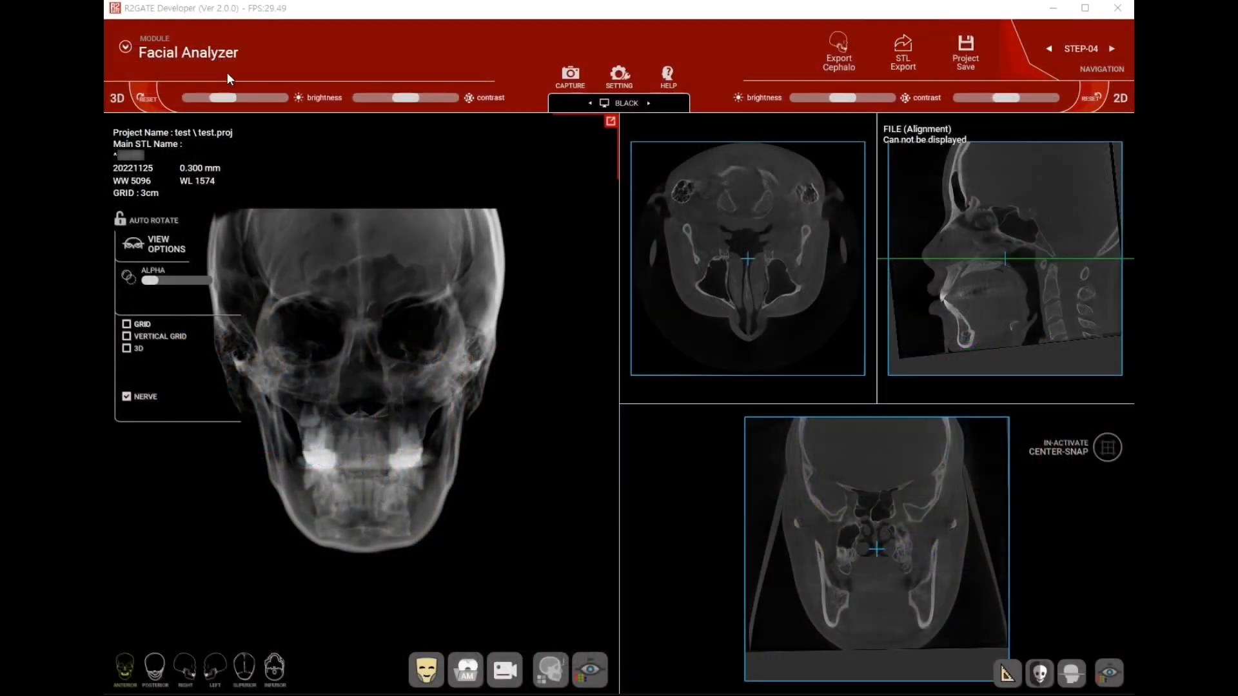
Switch to the Face Gide module (step 10) and enter its setup mode.
{"action": "left_click", "coordinate": [219, 60]}
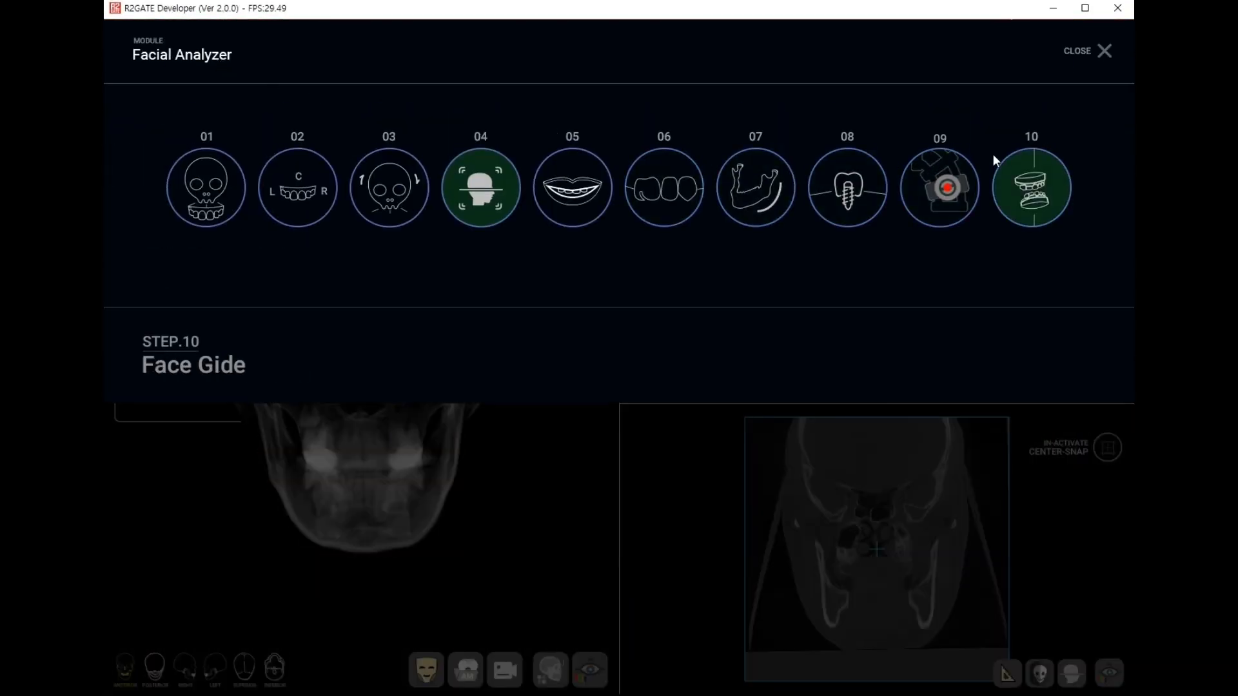
{"action": "left_click", "coordinate": [1016, 178]}
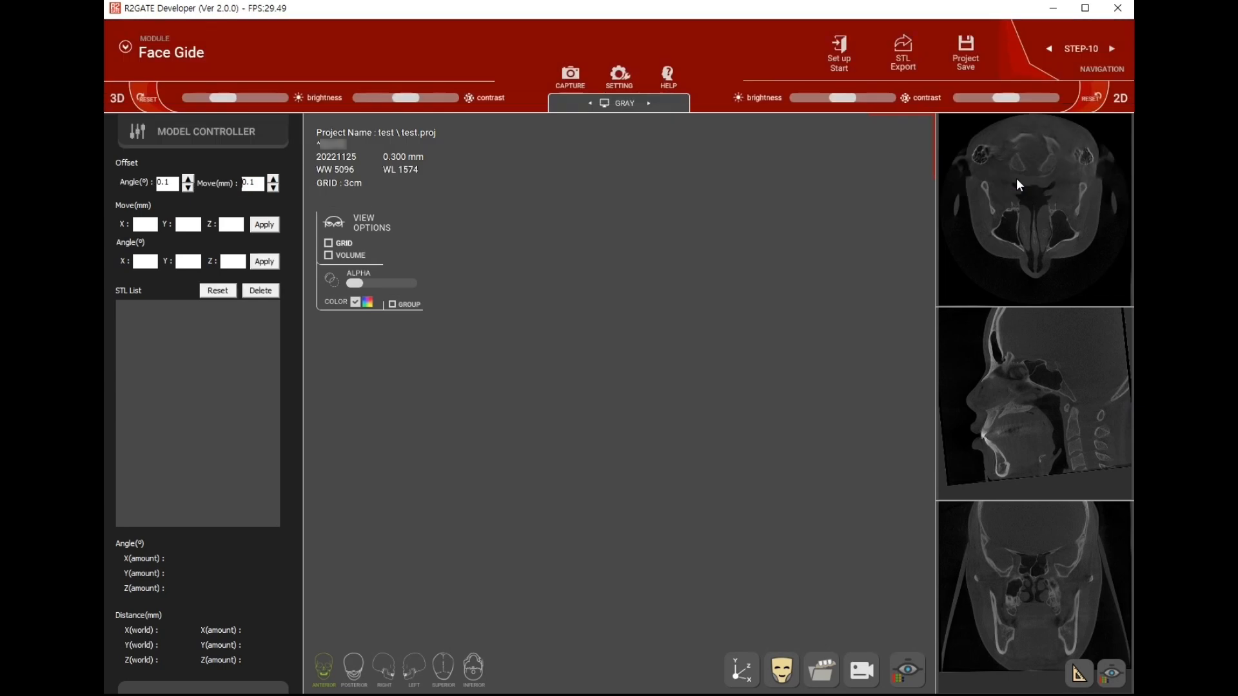
{"action": "left_click", "coordinate": [846, 54]}
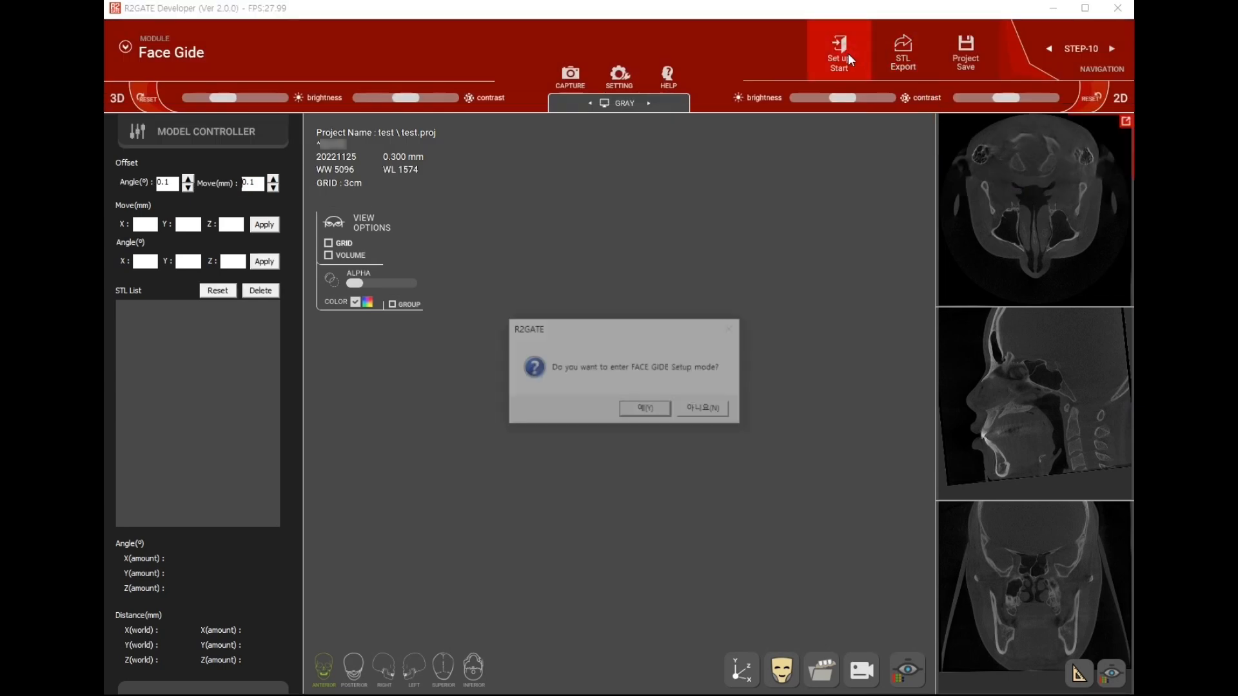
{"action": "left_click", "coordinate": [647, 411]}
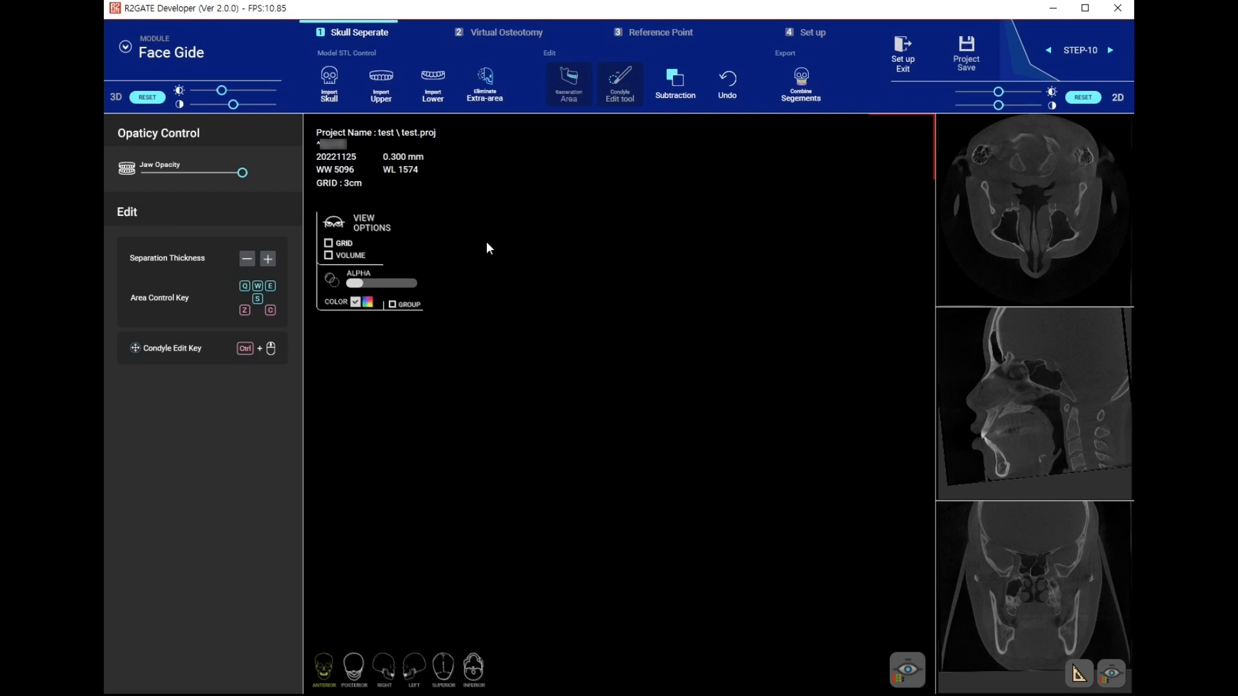
Import the skull STL file as the skull model.
{"action": "left_click", "coordinate": [313, 85]}
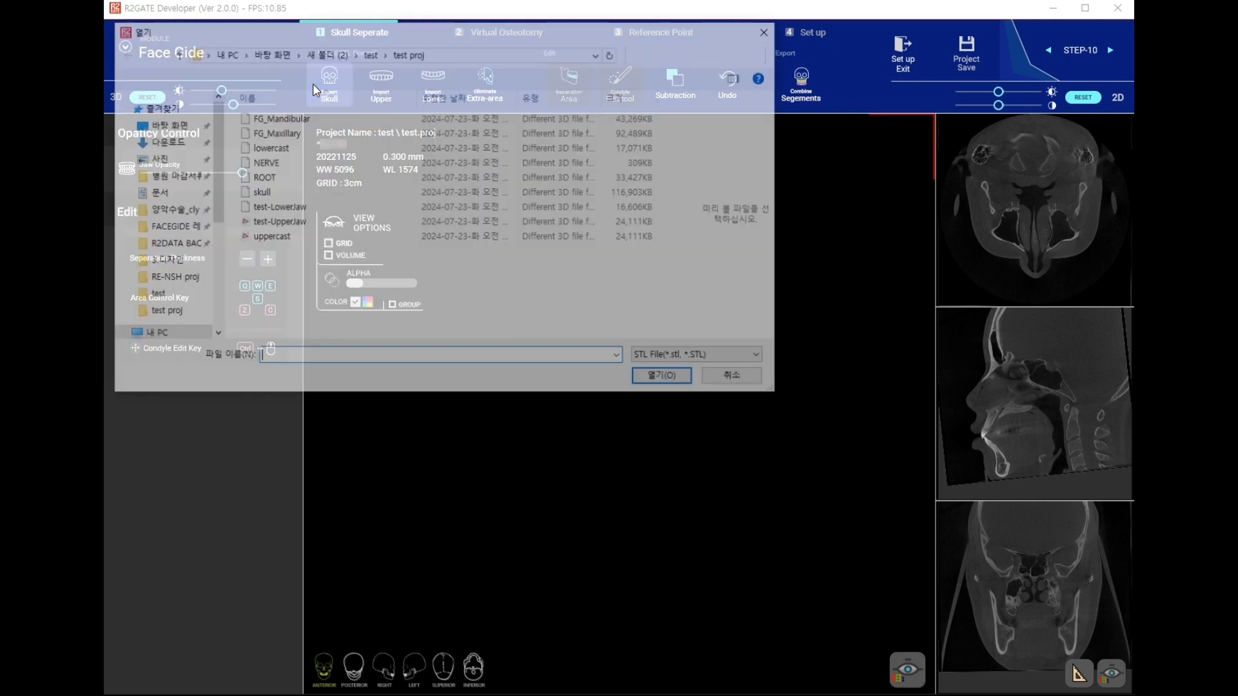
{"action": "left_click", "coordinate": [264, 192]}
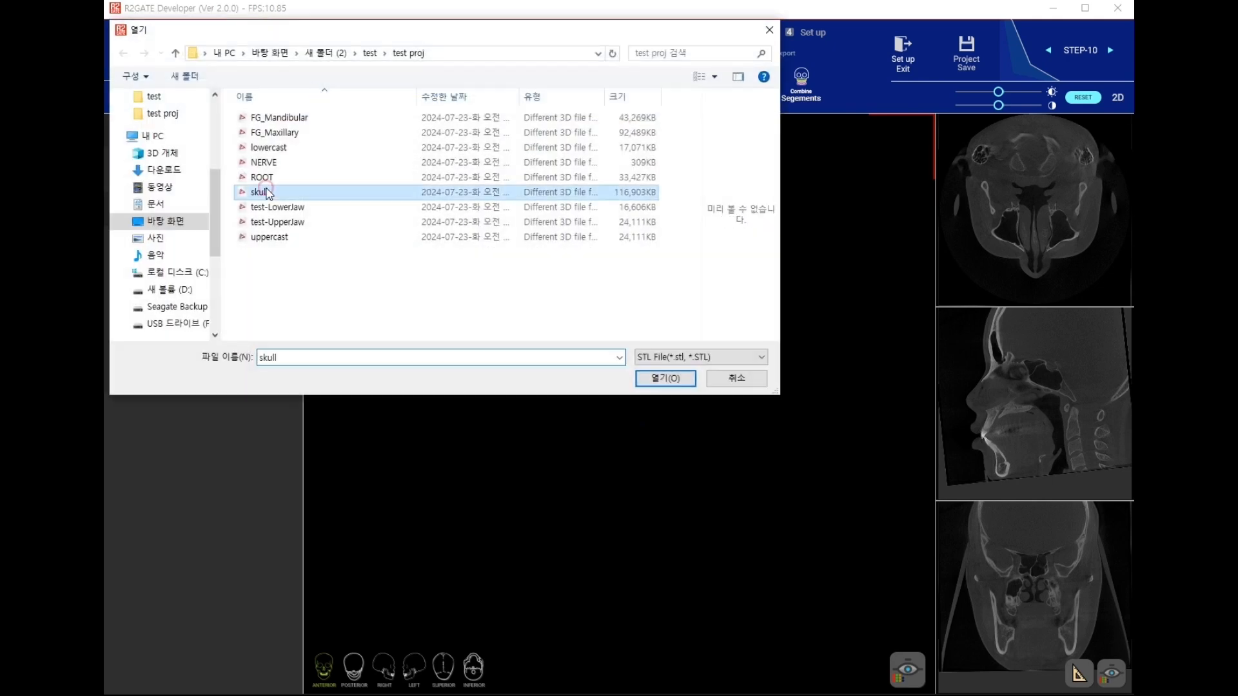
{"action": "left_click", "coordinate": [684, 382]}
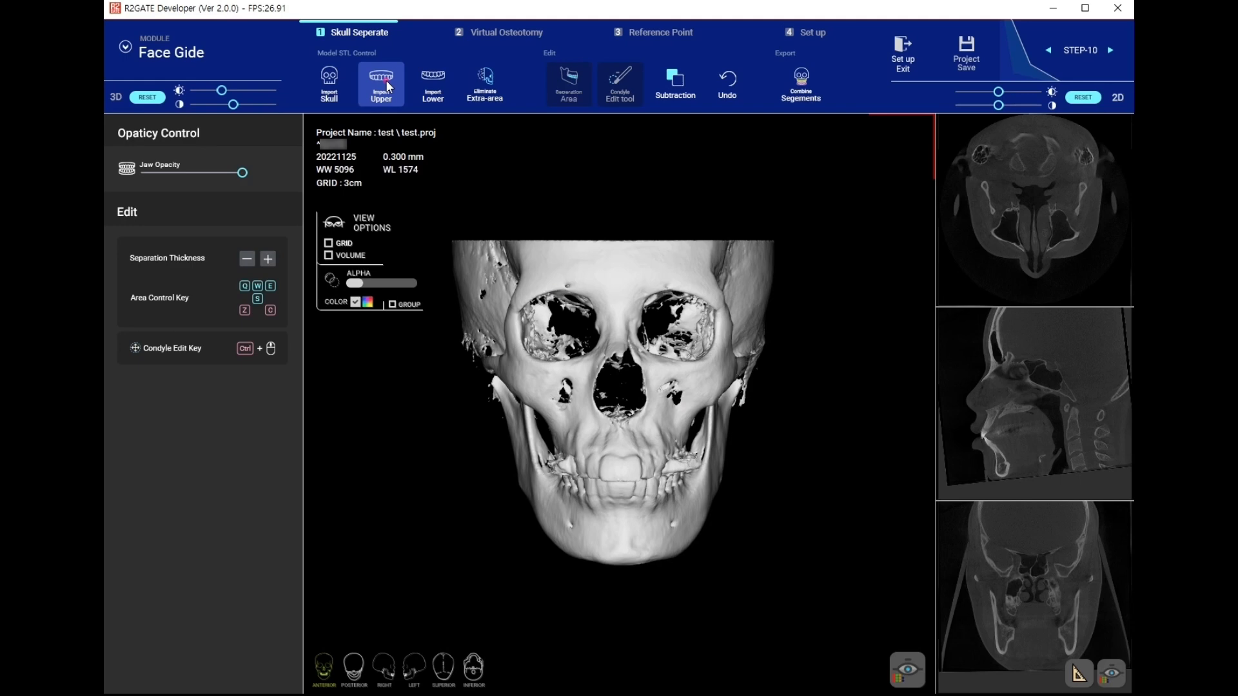
Import the uppercast STL as the upper model and the lowercast STL as the lower model.
{"action": "left_click", "coordinate": [385, 80]}
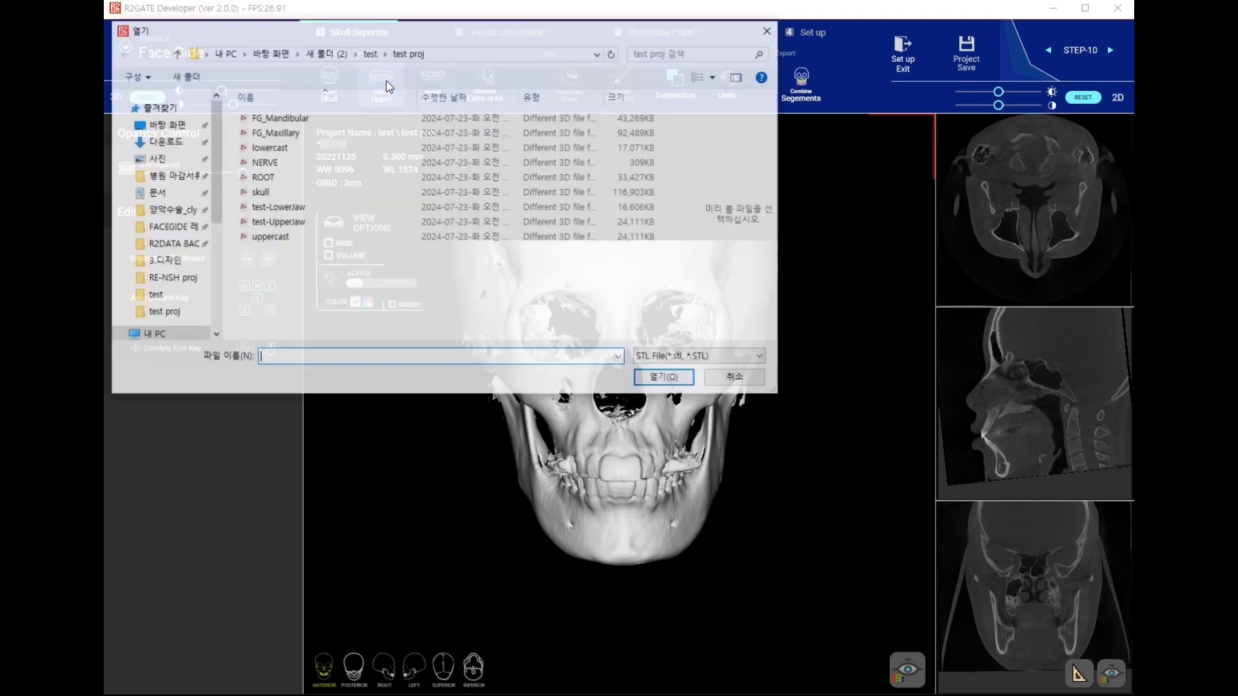
{"action": "double_click", "coordinate": [265, 236]}
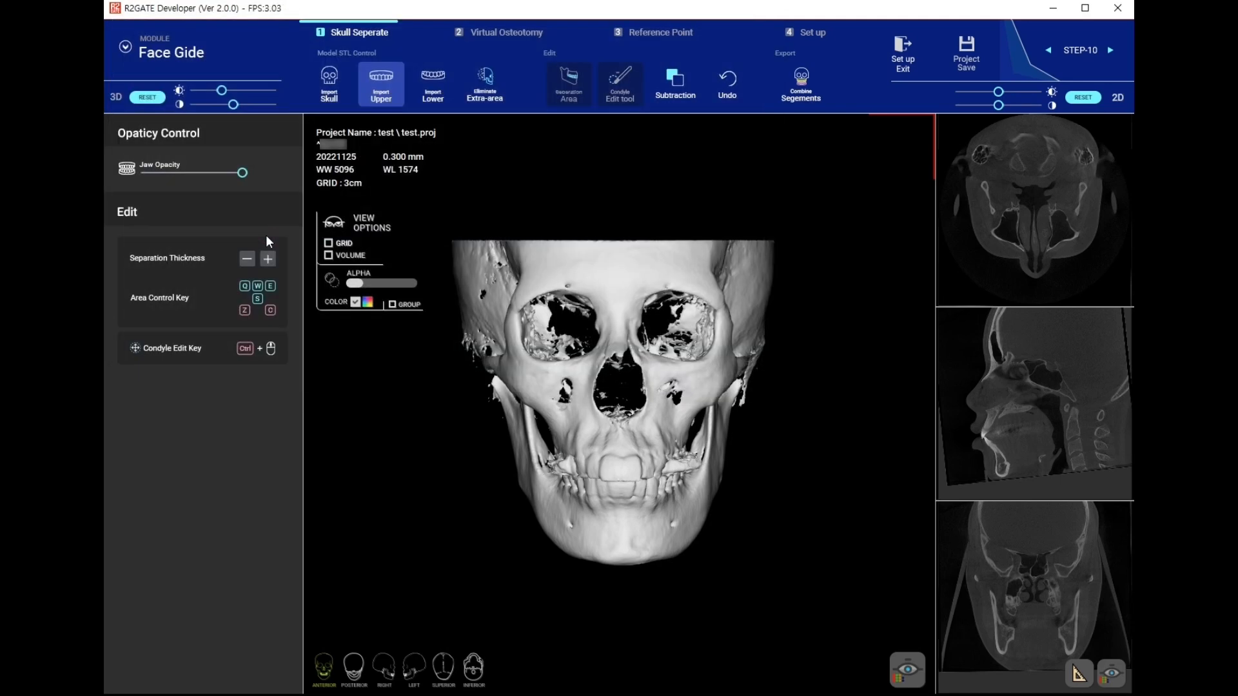
{"action": "left_click", "coordinate": [433, 83]}
{"action": "left_click", "coordinate": [307, 148]}
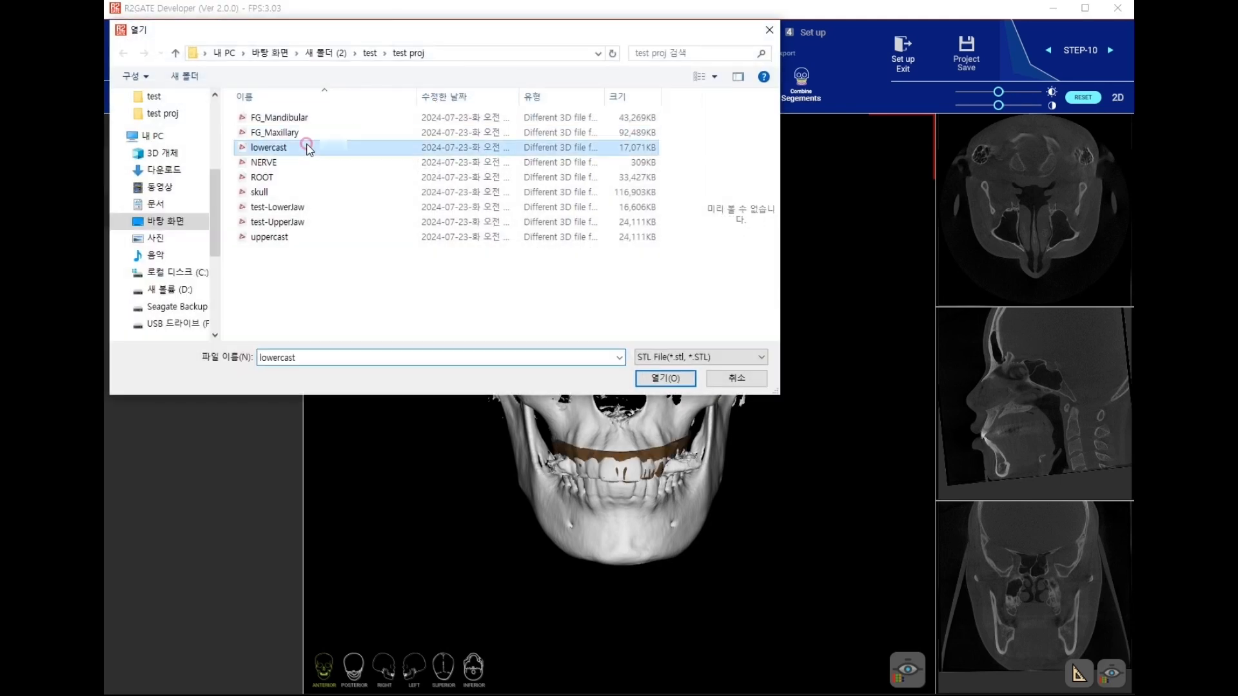
{"action": "left_click", "coordinate": [660, 379]}
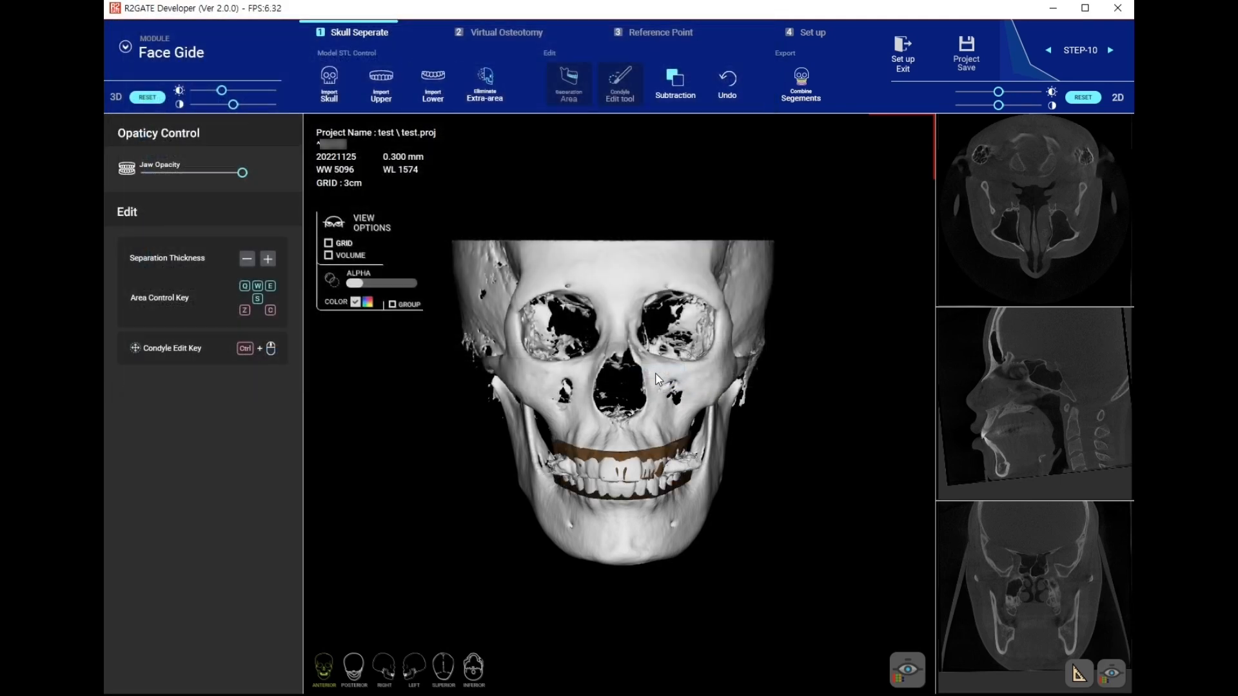
Eliminate the extra areas of the skull model by selecting the main skull and removing the unselected parts.
{"action": "left_click", "coordinate": [498, 91]}
{"action": "left_click", "coordinate": [597, 242]}
{"action": "key", "text": "Return"}
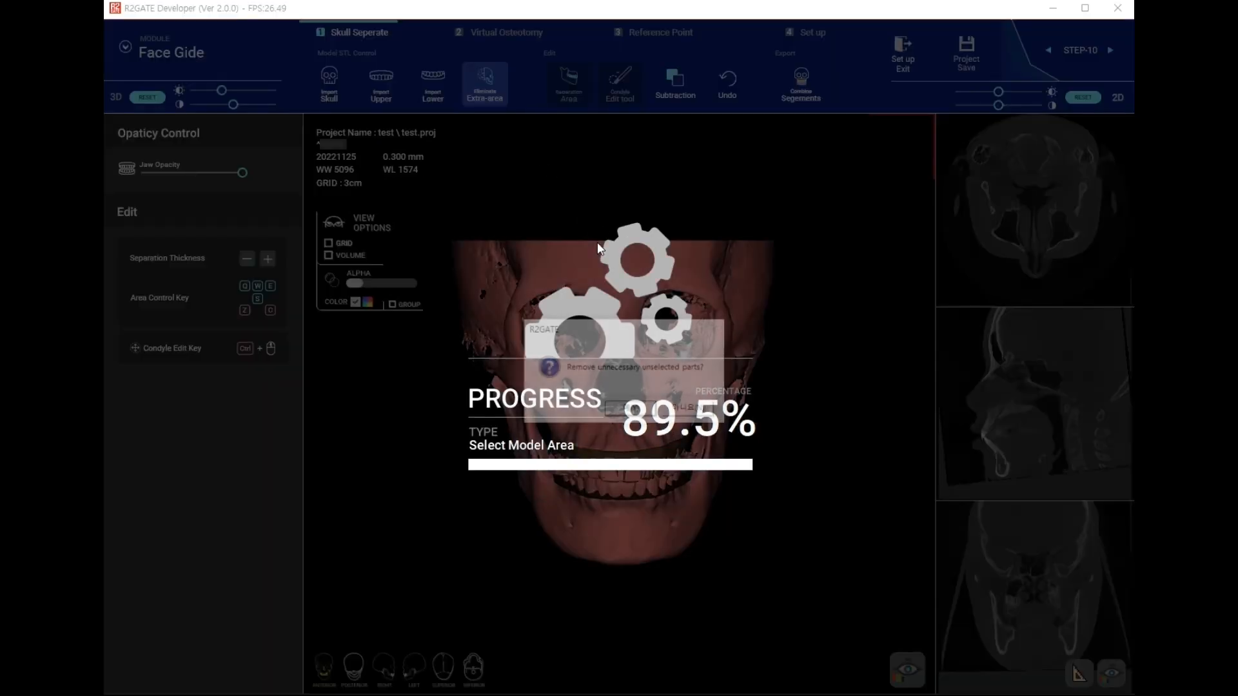
{"action": "left_click", "coordinate": [645, 409]}
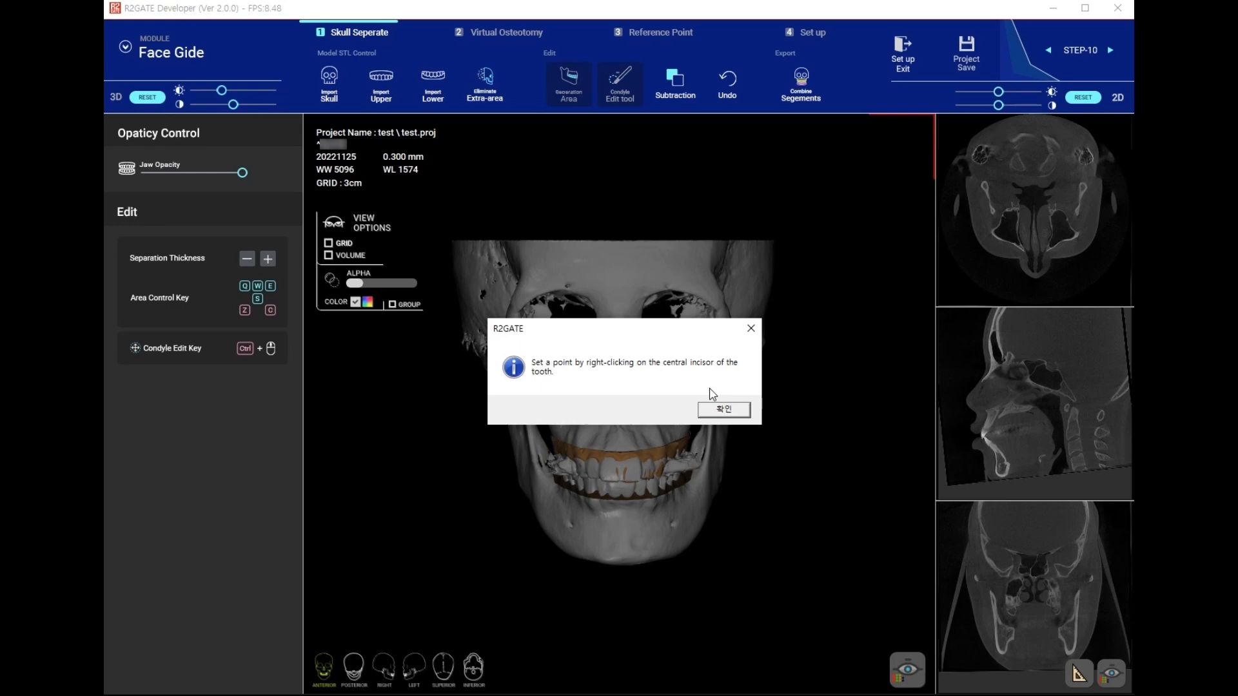
Place the separation area at the central incisor, then shift and thicken it to cover the upper and lower teeth.
{"action": "left_click", "coordinate": [719, 410]}
{"action": "right_click", "coordinate": [625, 476]}
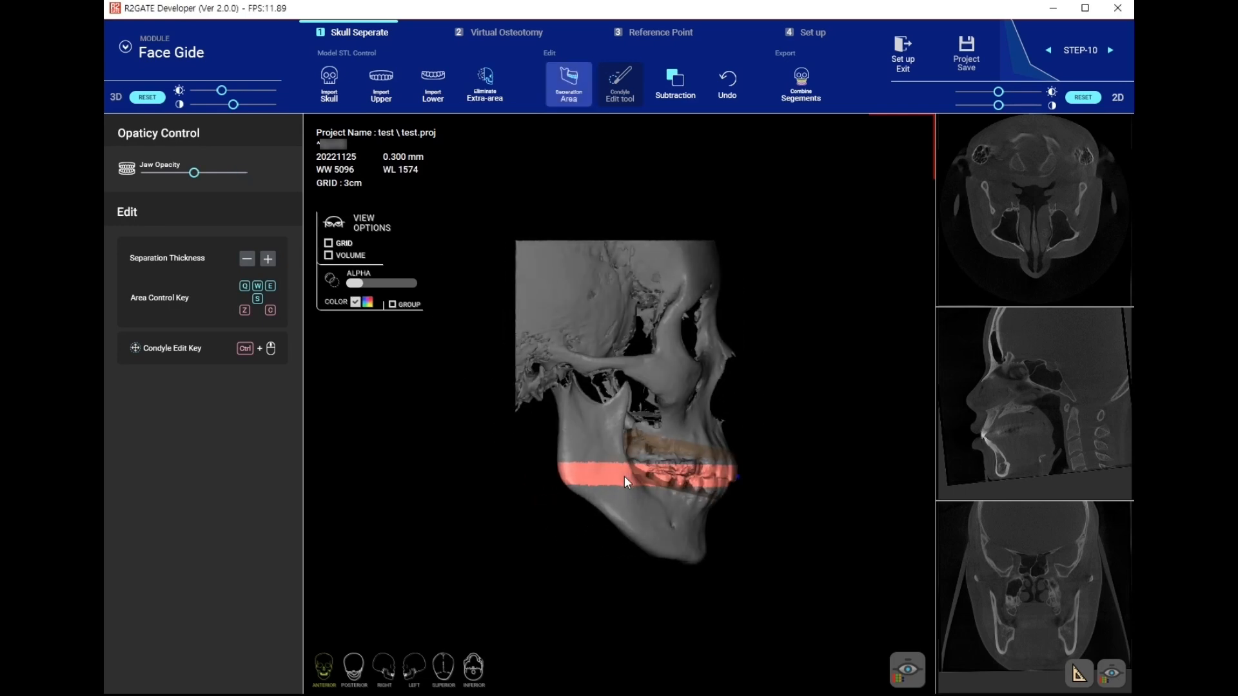
{"action": "key", "text": "w"}
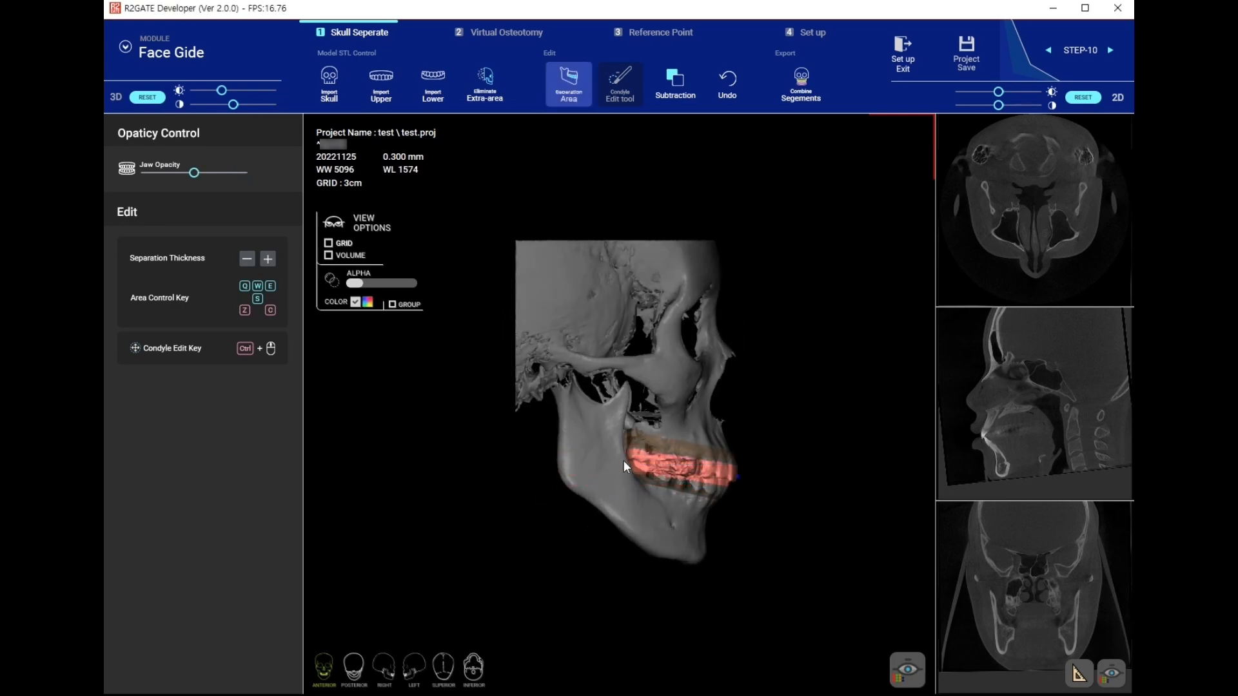
{"action": "left_click", "coordinate": [269, 266]}
{"action": "left_click", "coordinate": [269, 266]}
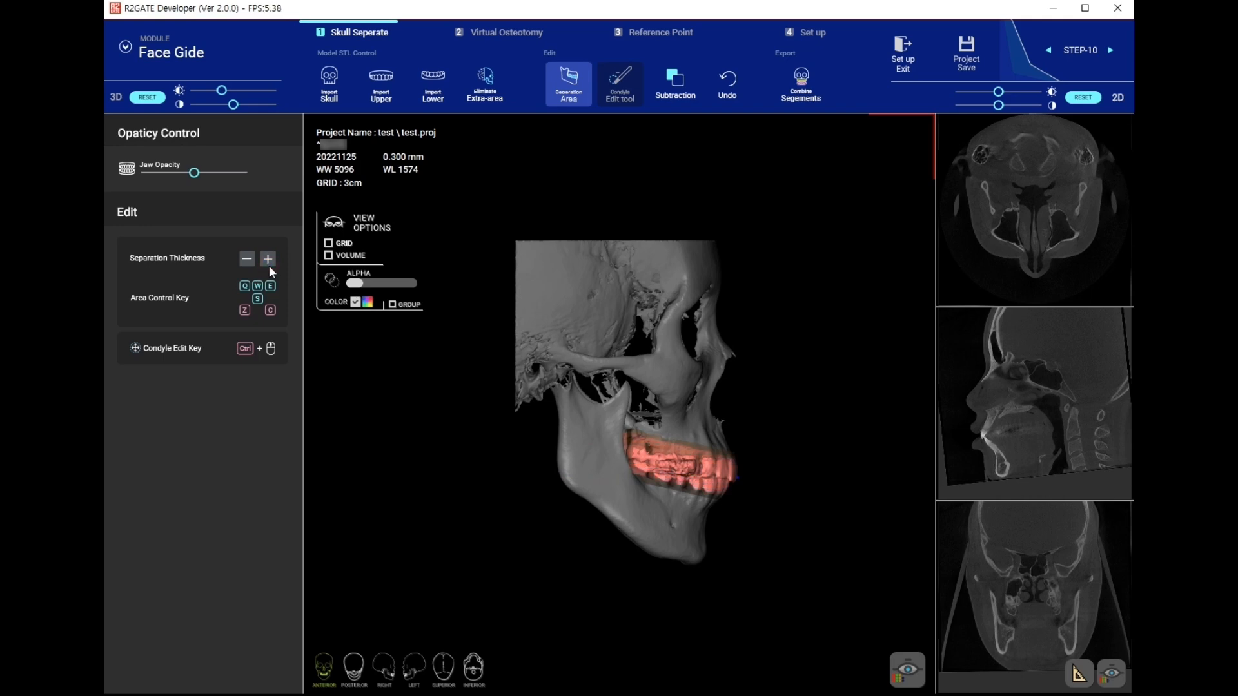
{"action": "left_click", "coordinate": [269, 266]}
{"action": "left_click", "coordinate": [249, 259]}
Subtract the separation area from the skull to split the maxilla and mandible, and combine the segments.
{"action": "left_click_drag", "start_coordinate": [652, 409], "coordinate": [369, 394]}
{"action": "left_click", "coordinate": [672, 91]}
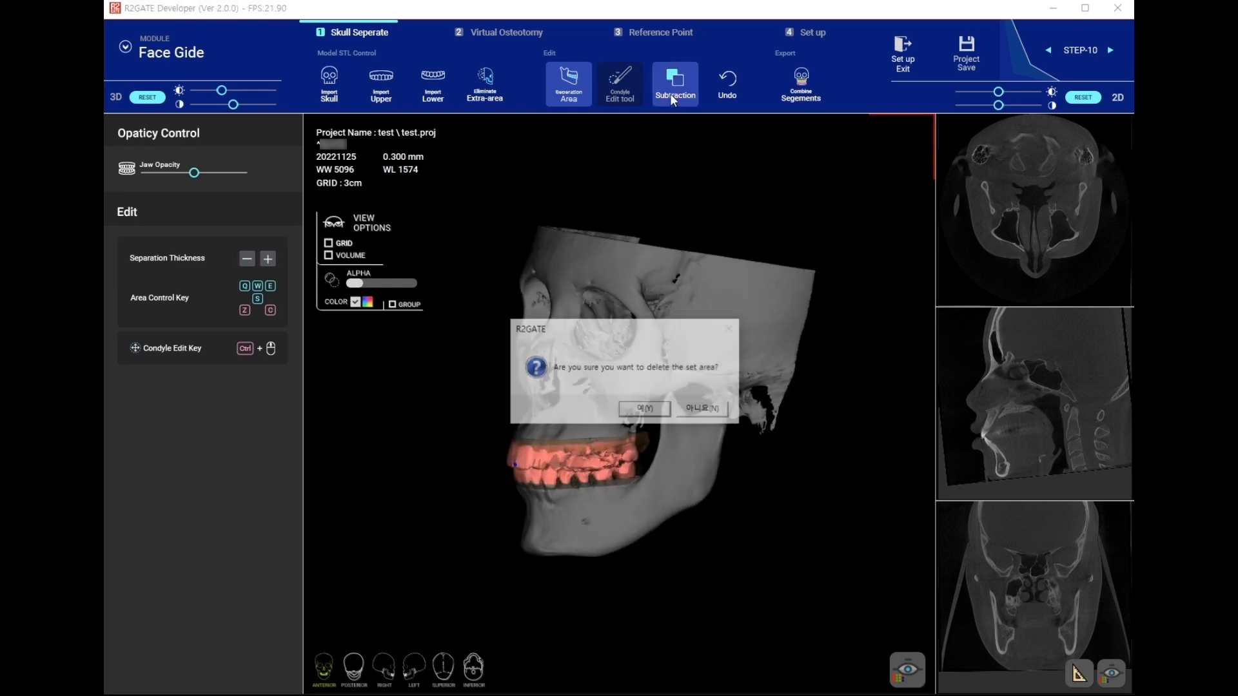
{"action": "left_click", "coordinate": [645, 409]}
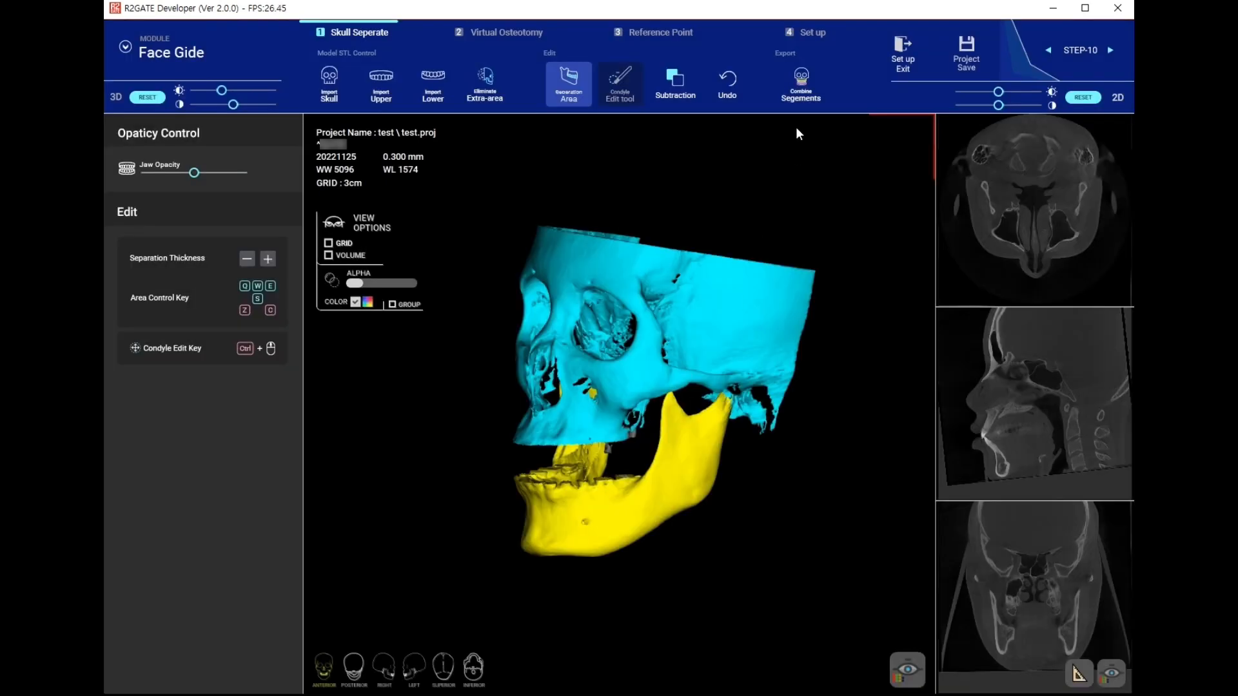
{"action": "left_click", "coordinate": [795, 93]}
Start the virtual osteotomy with the maxilla as working jaw and import the ROOT STL file.
{"action": "left_click", "coordinate": [520, 34]}
{"action": "left_click", "coordinate": [350, 74]}
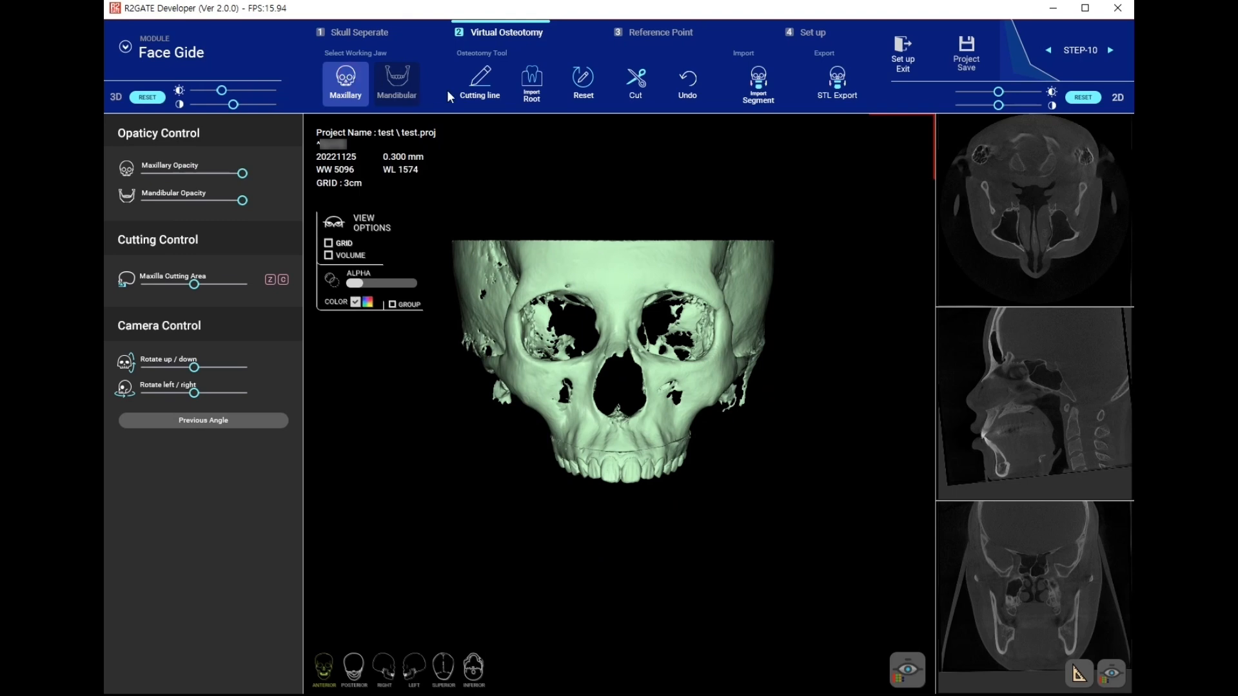
{"action": "left_click", "coordinate": [530, 97]}
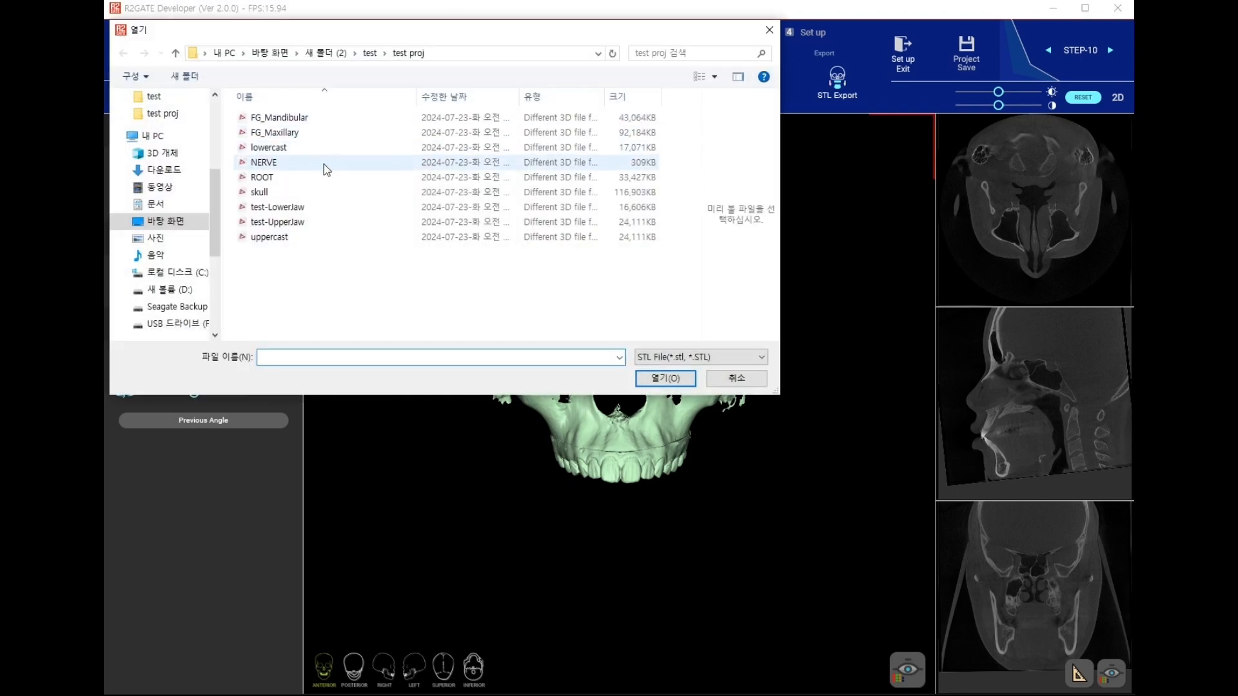
{"action": "left_click", "coordinate": [314, 178]}
{"action": "left_click", "coordinate": [683, 380]}
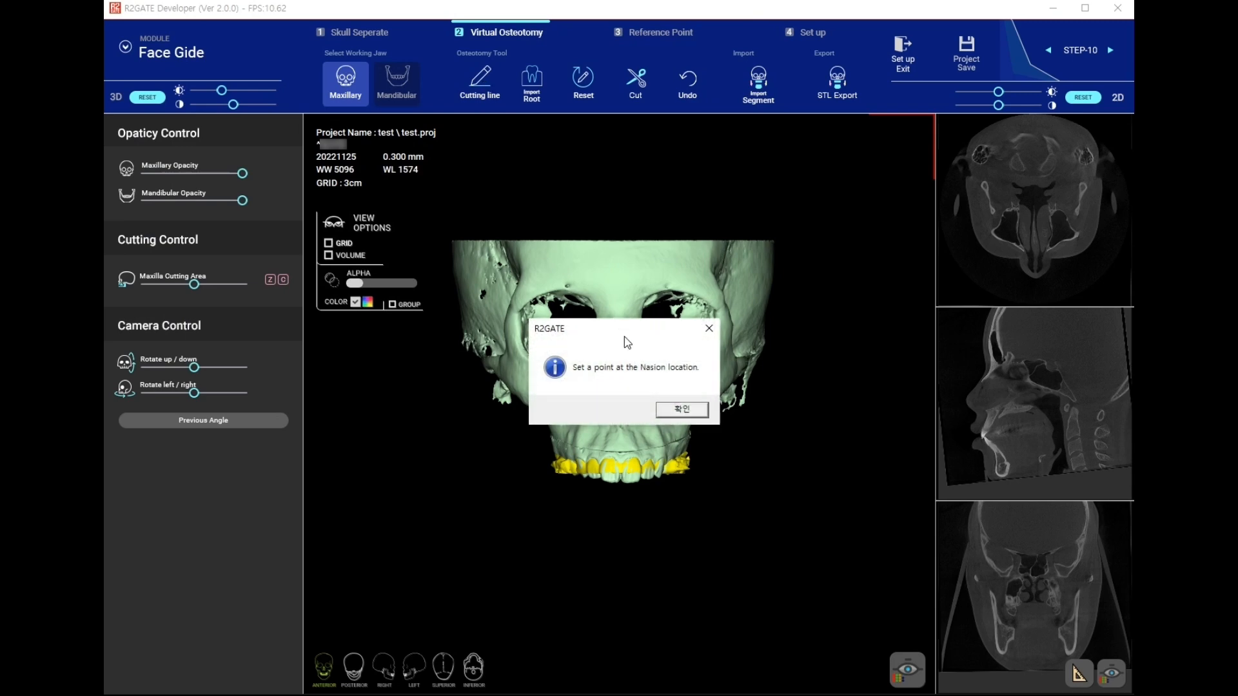
Set the Nasion point for the maxillary cutting line and reduce the maxillary opacity to about half.
{"action": "left_click", "coordinate": [668, 409]}
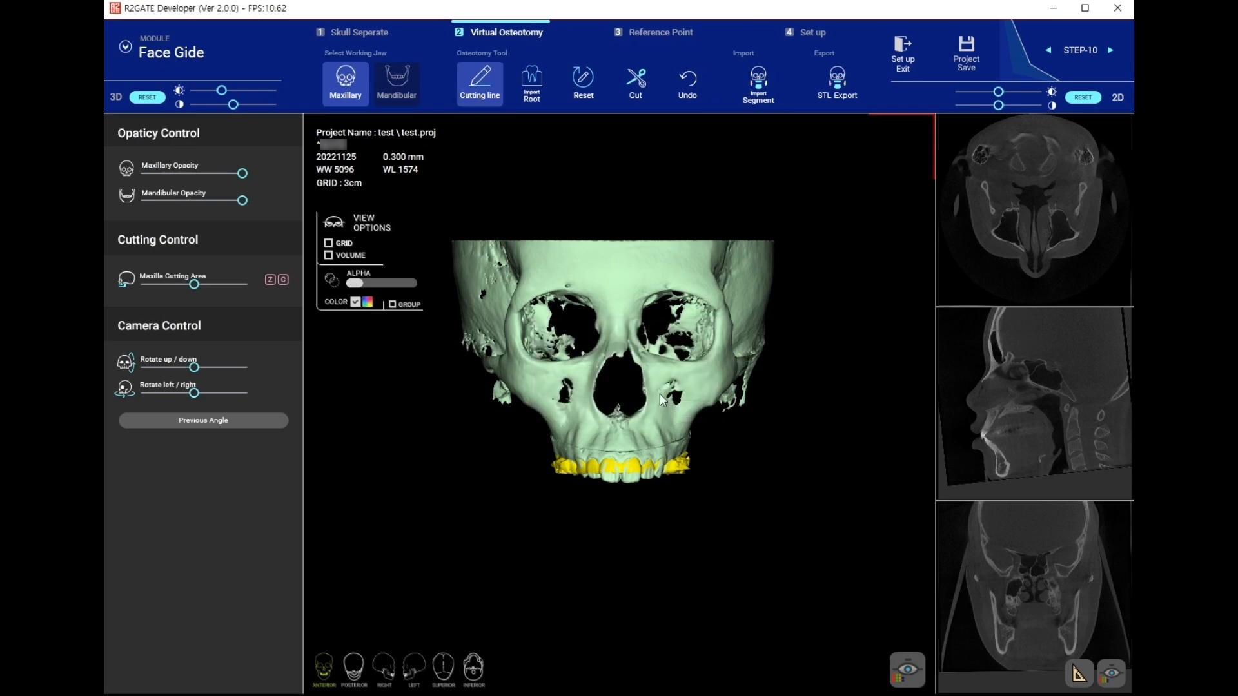
{"action": "left_click", "coordinate": [619, 313]}
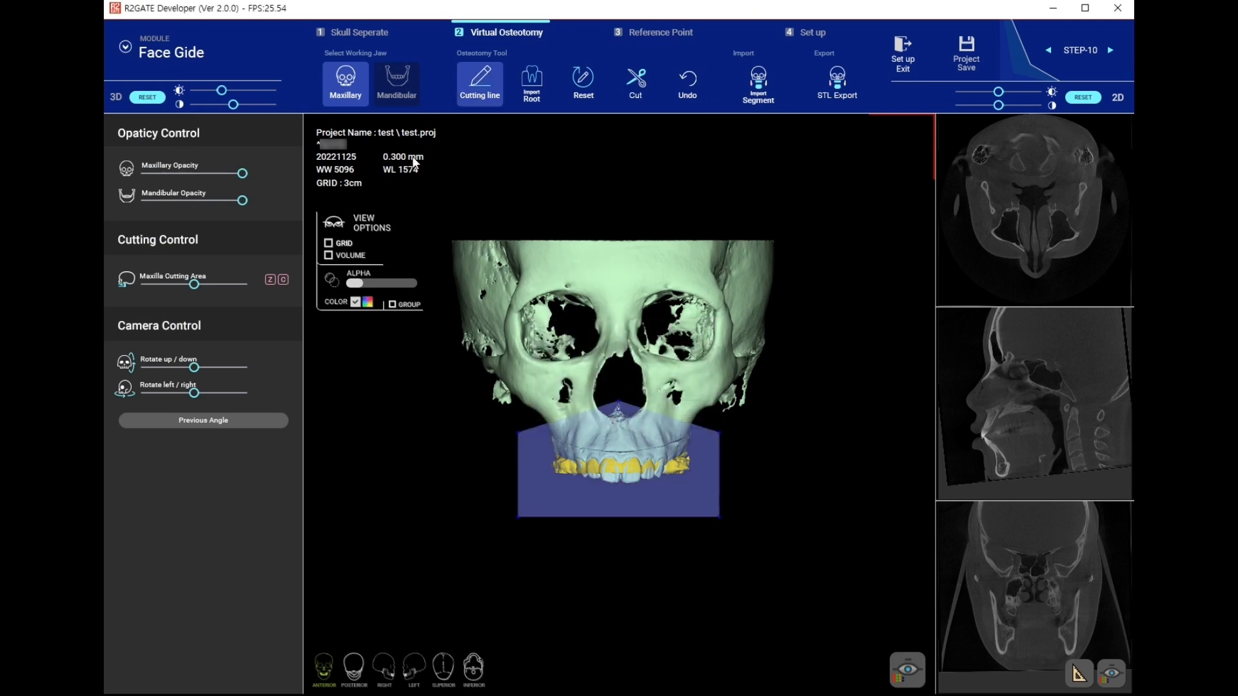
{"action": "left_click_drag", "start_coordinate": [240, 171], "coordinate": [192, 172]}
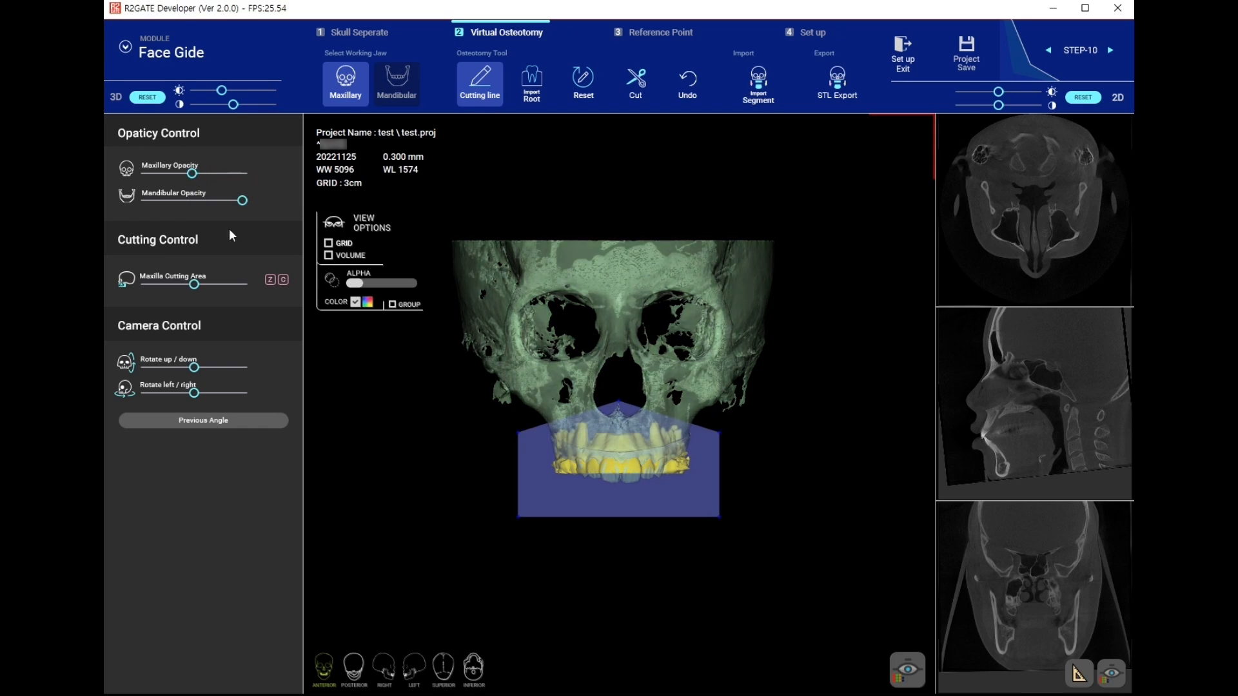
Adjust the cutting area's upper corner and posterior extent around the tooth roots, and cut the maxilla.
{"action": "scroll", "coordinate": [647, 468], "scroll_direction": "up", "scroll_amount": 2}
{"action": "scroll", "coordinate": [647, 462], "scroll_direction": "up", "scroll_amount": 2}
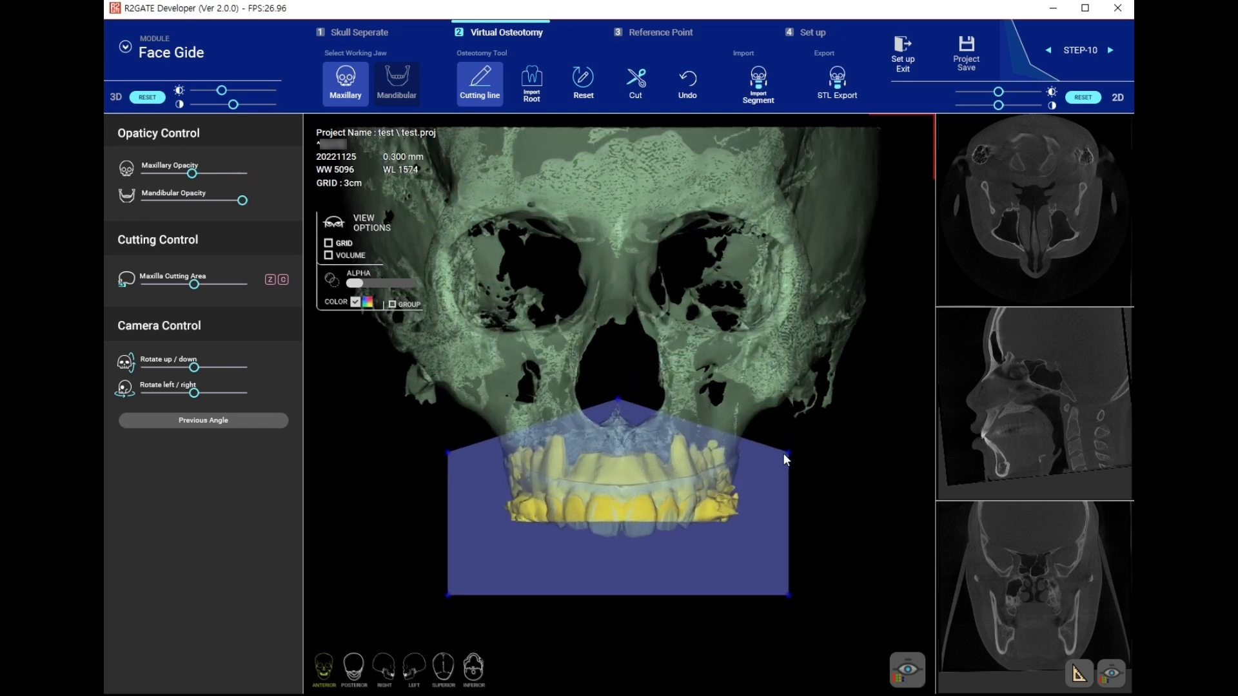
{"action": "left_click_drag", "start_coordinate": [785, 454], "coordinate": [784, 444]}
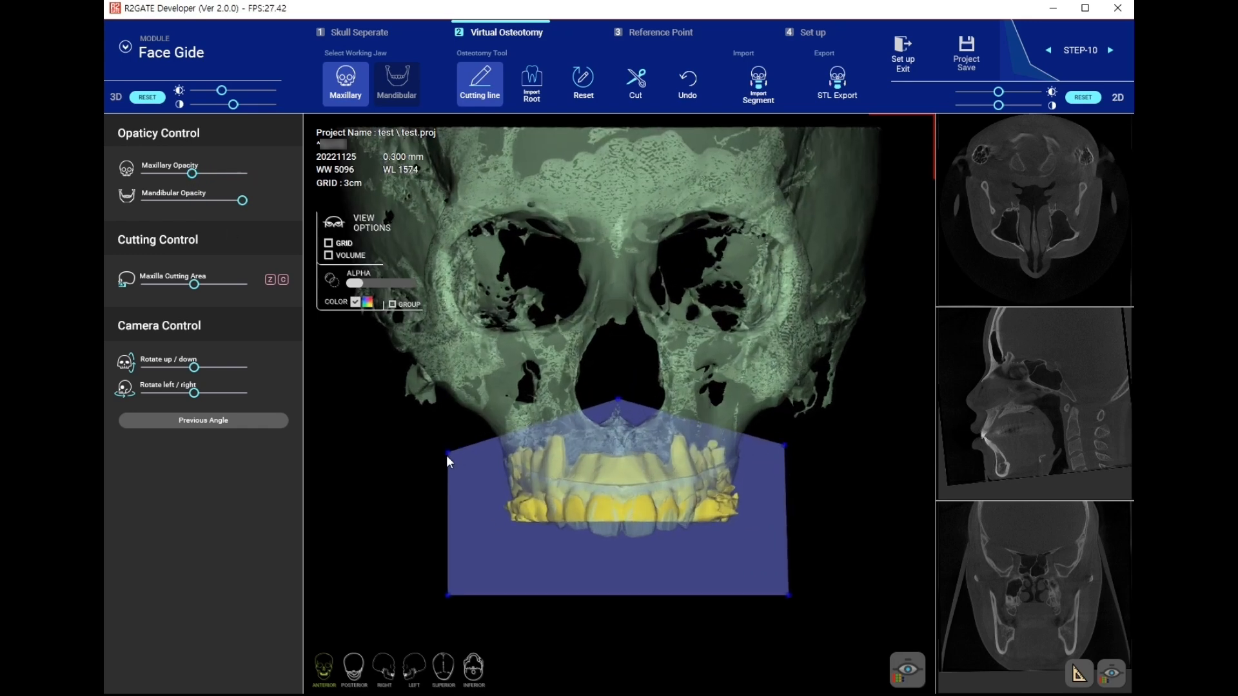
{"action": "left_click", "coordinate": [384, 669]}
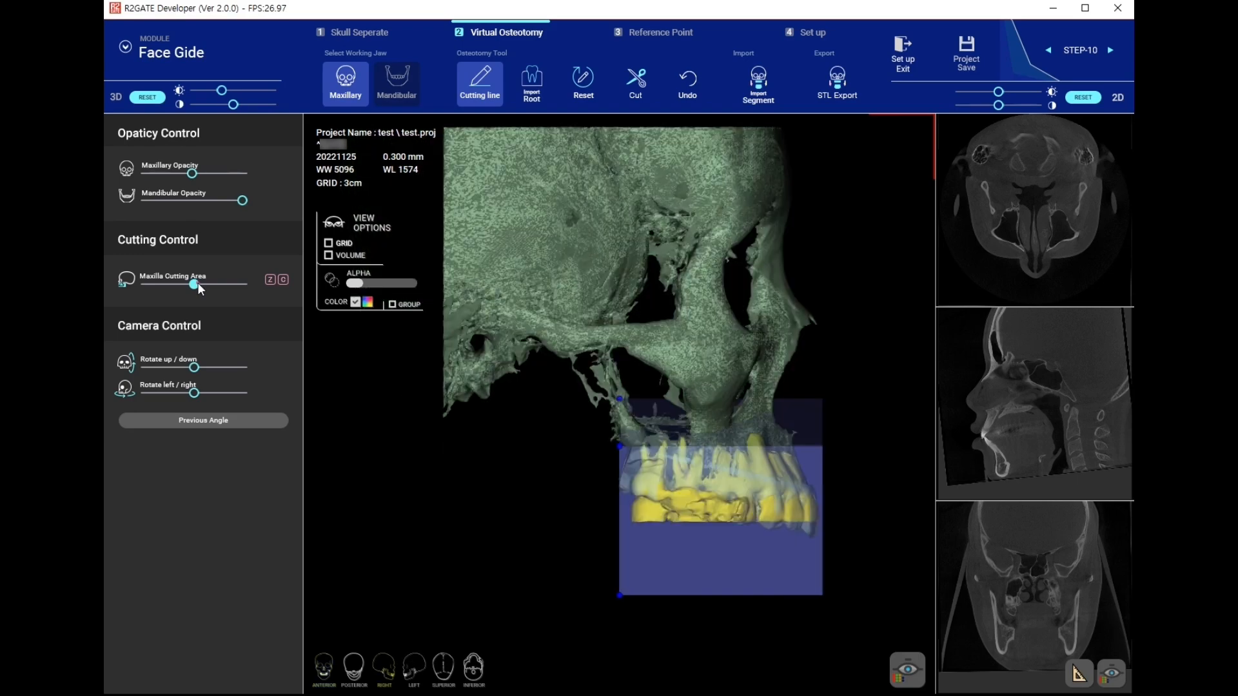
{"action": "left_click", "coordinate": [195, 285]}
{"action": "left_click", "coordinate": [627, 81]}
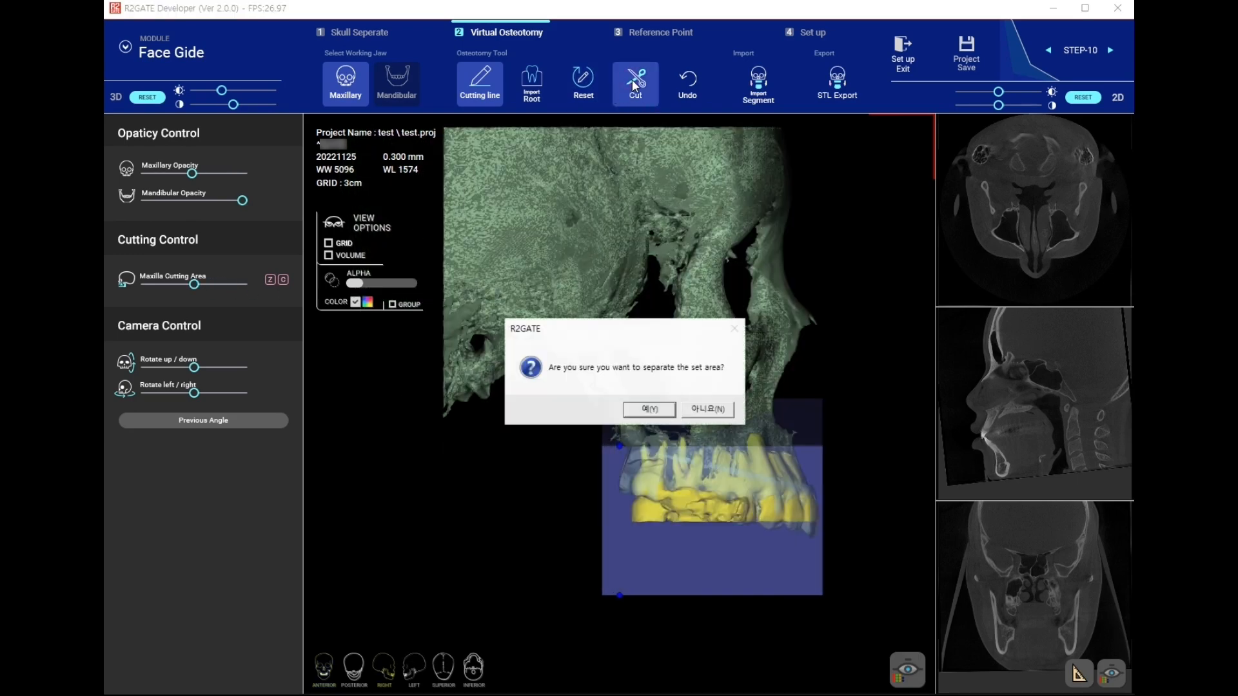
{"action": "left_click", "coordinate": [644, 413]}
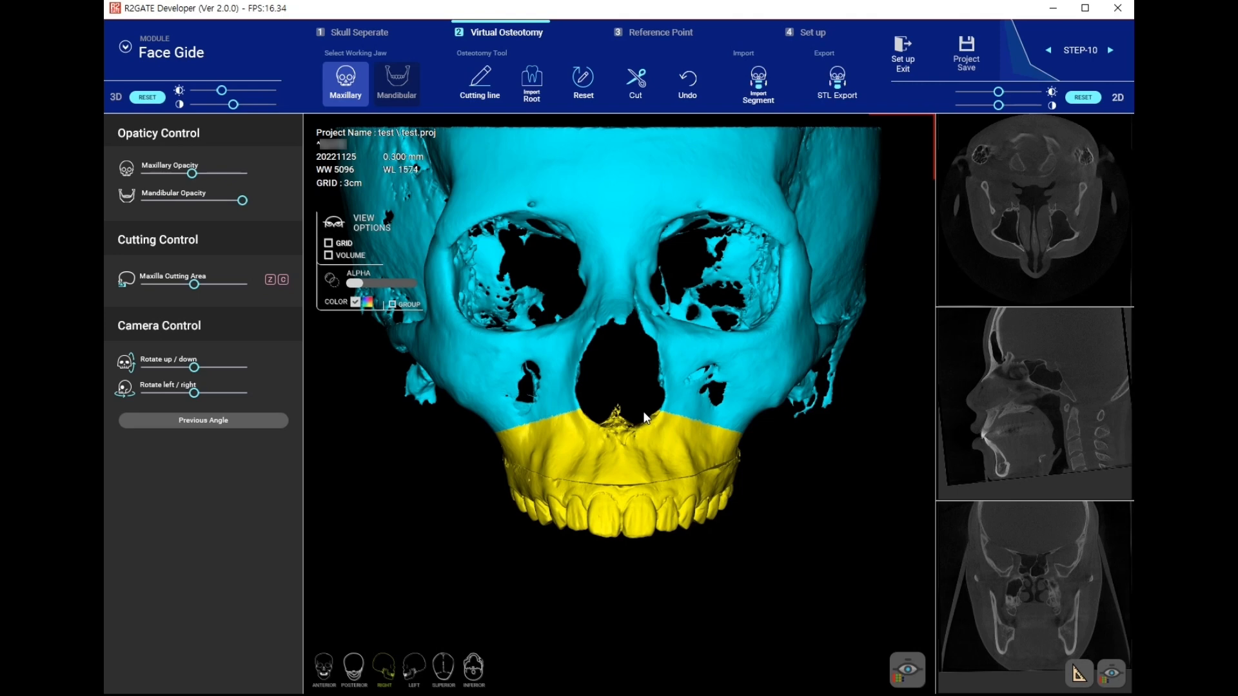
Select the mandible as working jaw, start a cutting line and reduce the mandibular opacity to reveal the nerves.
{"action": "left_click", "coordinate": [400, 92]}
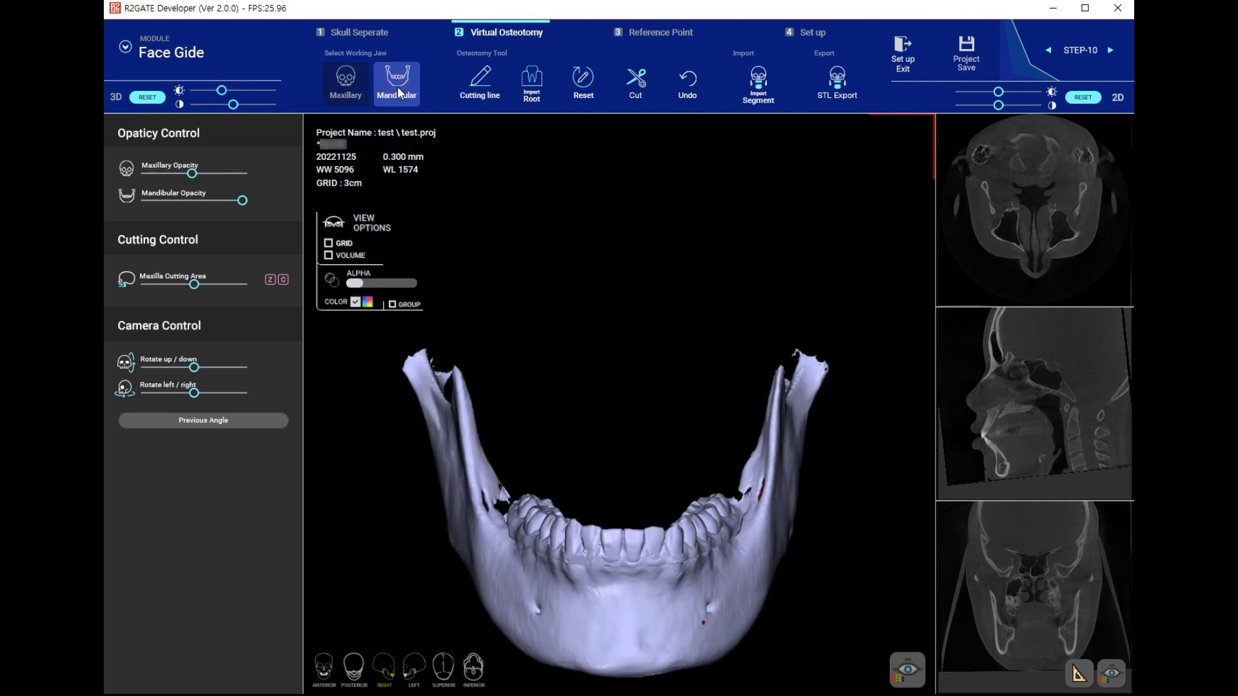
{"action": "left_click", "coordinate": [480, 86]}
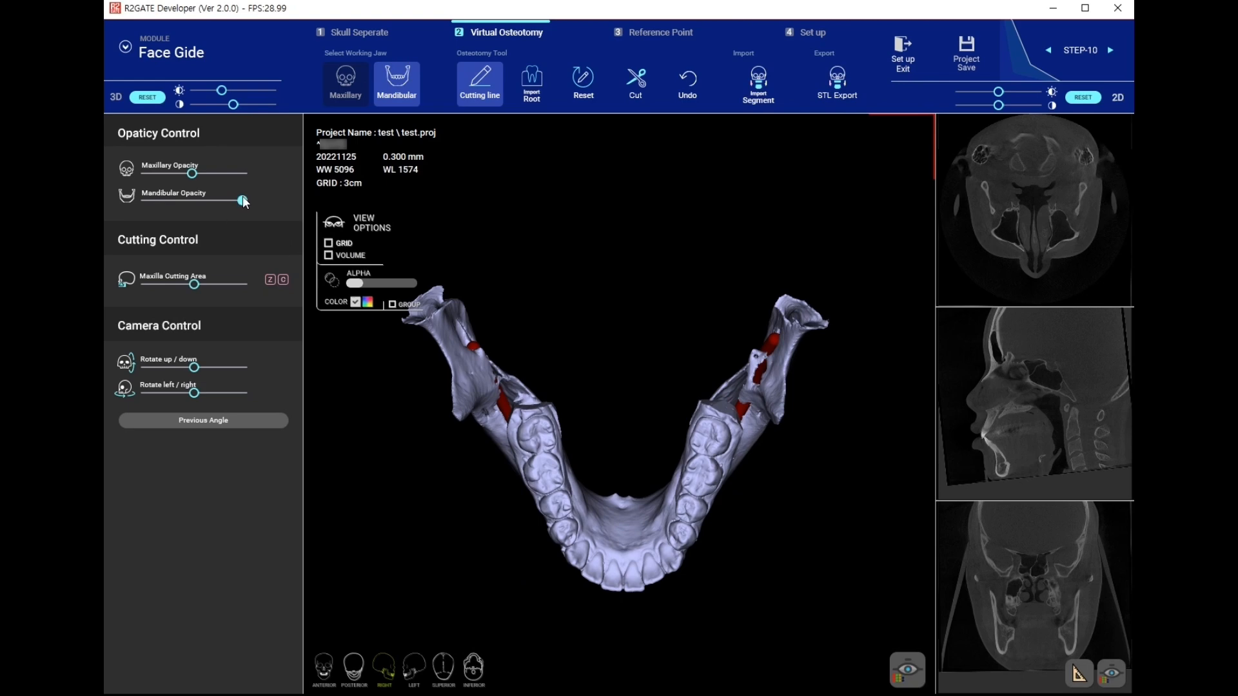
{"action": "left_click_drag", "start_coordinate": [243, 200], "coordinate": [201, 201]}
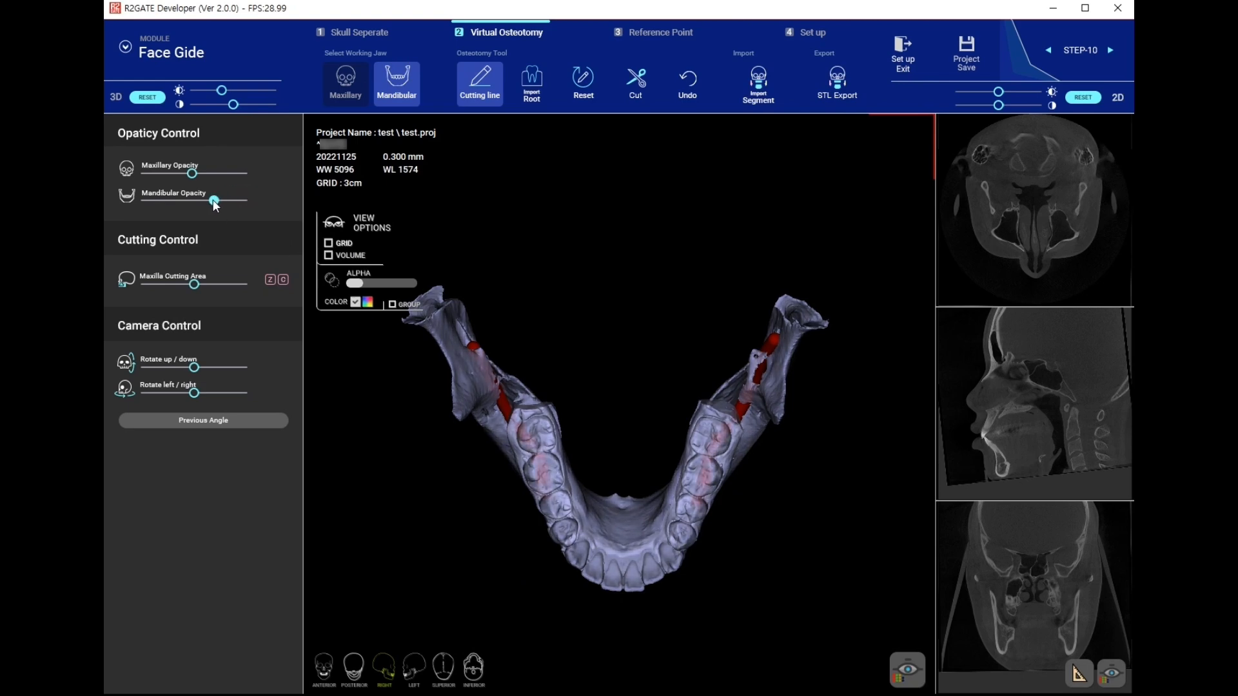
Draw a closed cutting outline around the patient's left ramus and condyle along the nerve, and separate that area from the mandible.
{"action": "left_click", "coordinate": [201, 368]}
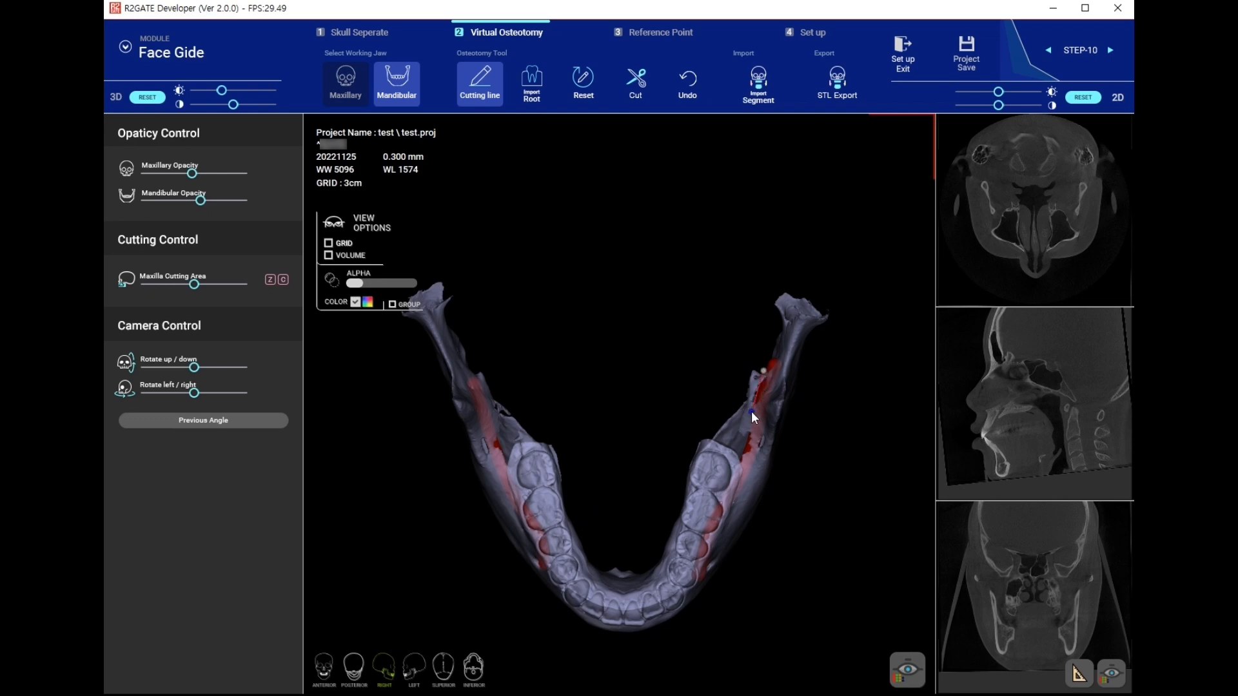
{"action": "left_click", "coordinate": [739, 499]}
{"action": "left_click", "coordinate": [803, 497]}
{"action": "left_click", "coordinate": [848, 291]}
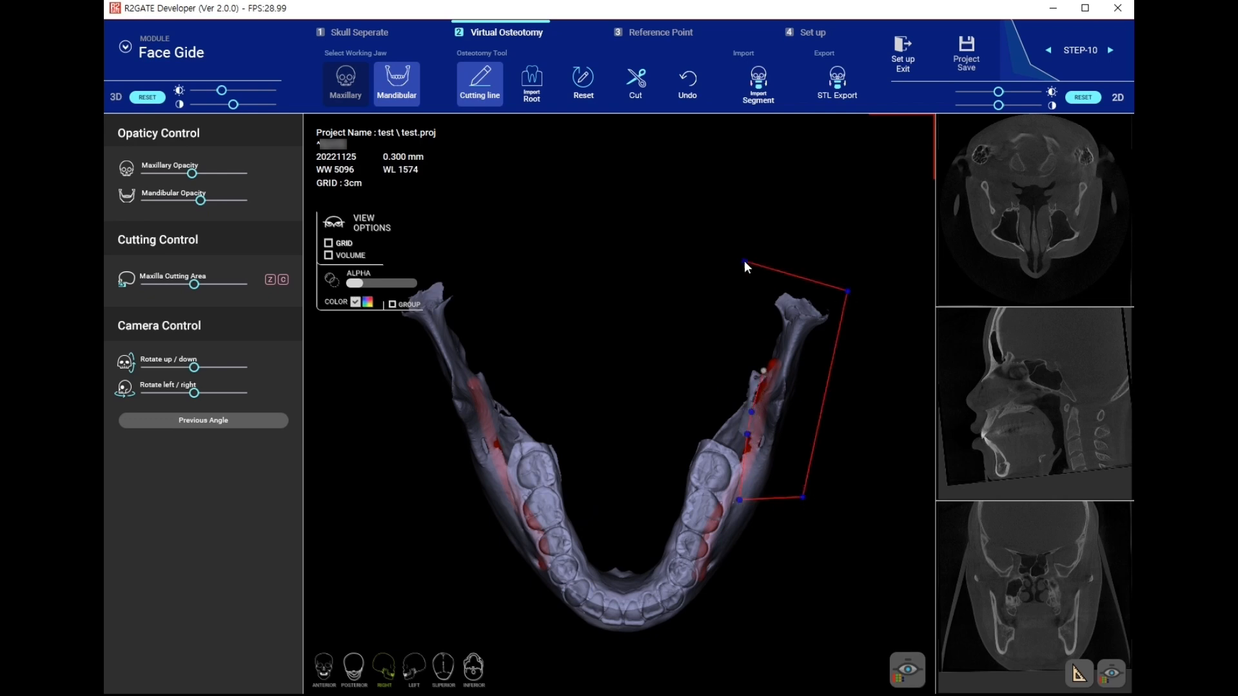
{"action": "left_click", "coordinate": [763, 371]}
{"action": "left_click", "coordinate": [645, 92]}
{"action": "left_click", "coordinate": [655, 409]}
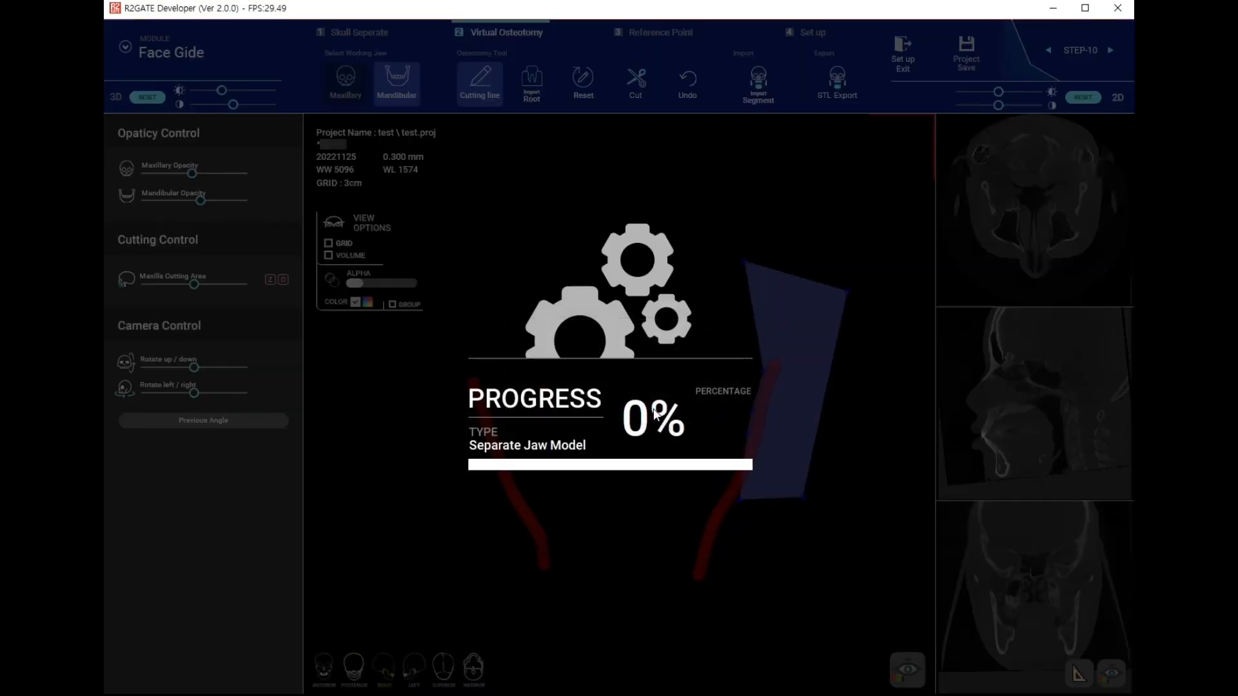
Draw a closed cutting outline around the patient's right ramus and condyle along the nerve, and separate that area from the mandible.
{"action": "left_click_drag", "start_coordinate": [393, 232], "coordinate": [307, 374]}
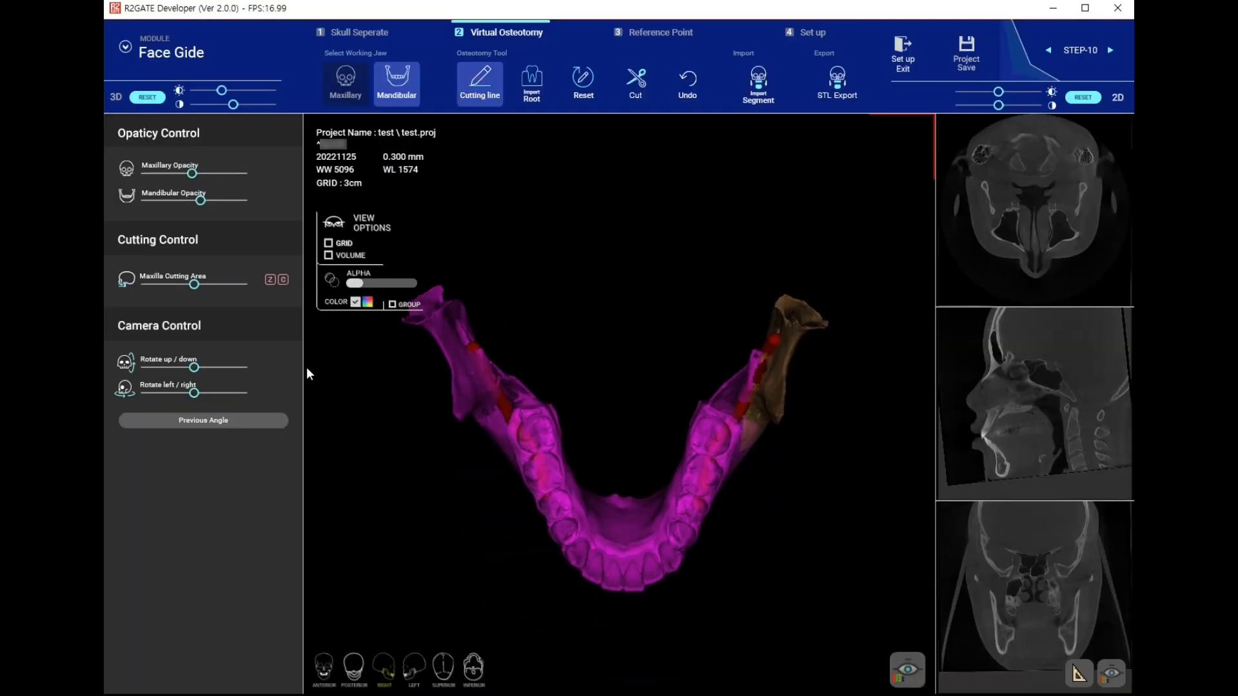
{"action": "left_click", "coordinate": [224, 372]}
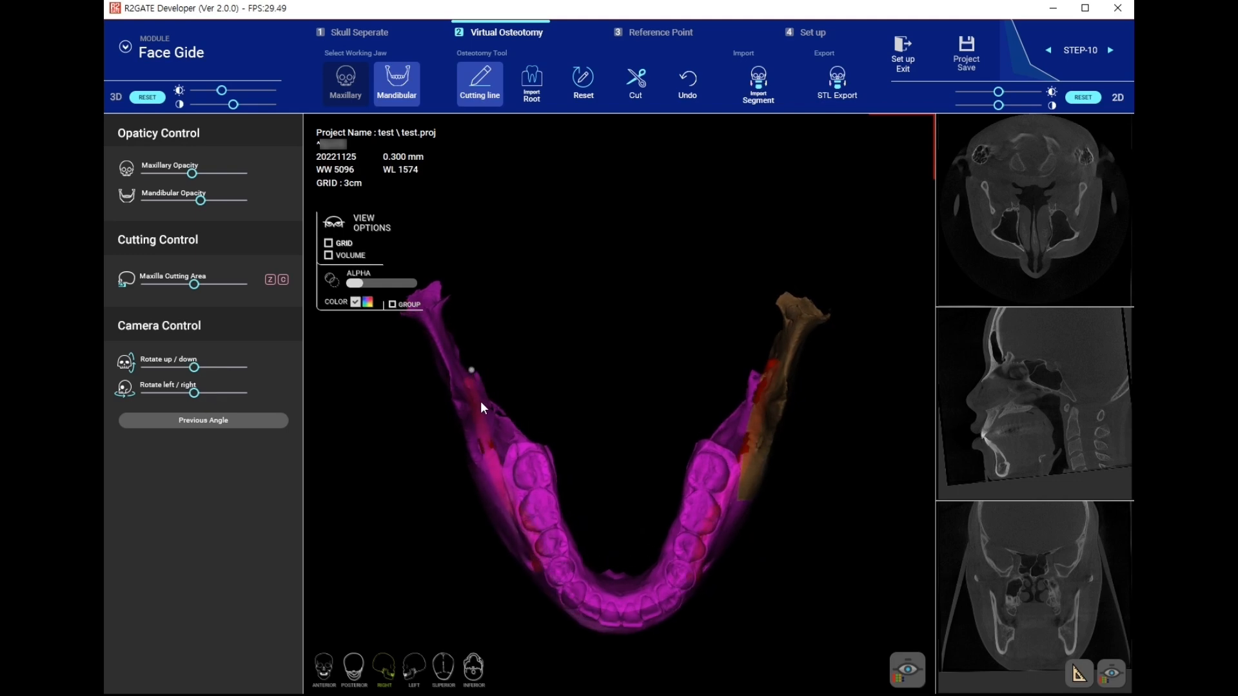
{"action": "left_click", "coordinate": [381, 399]}
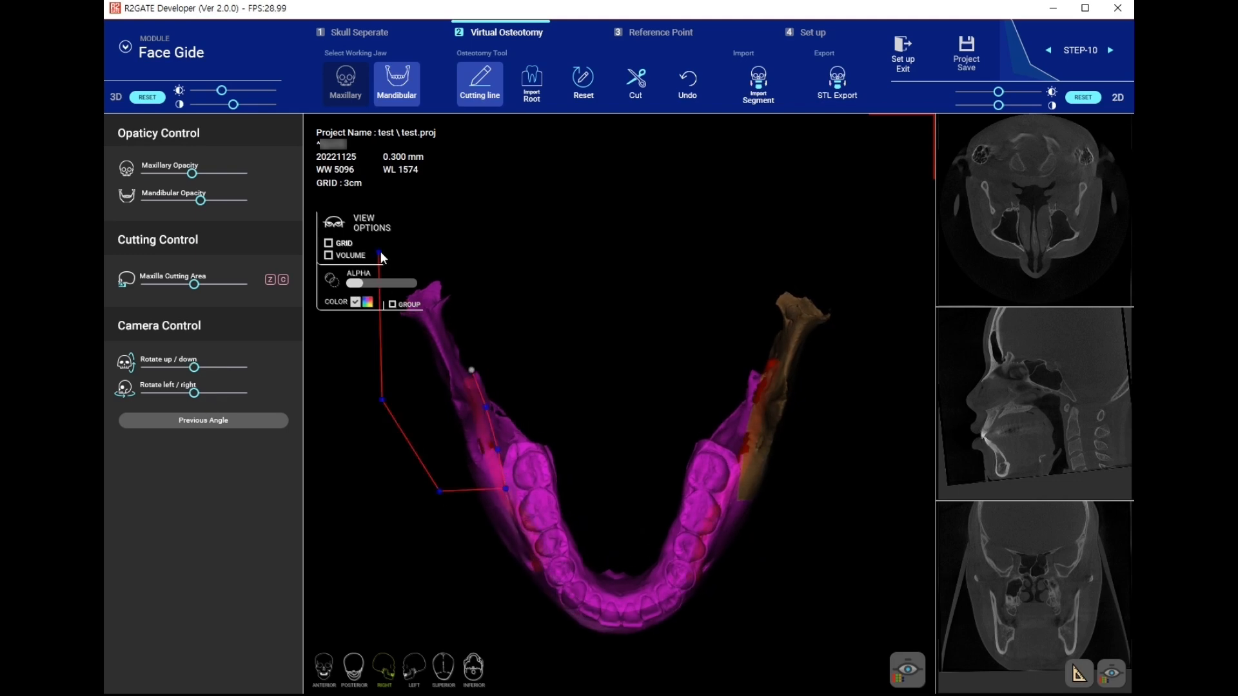
{"action": "left_click", "coordinate": [381, 253]}
{"action": "left_click", "coordinate": [490, 232]}
{"action": "left_click", "coordinate": [472, 372]}
{"action": "left_click", "coordinate": [647, 409]}
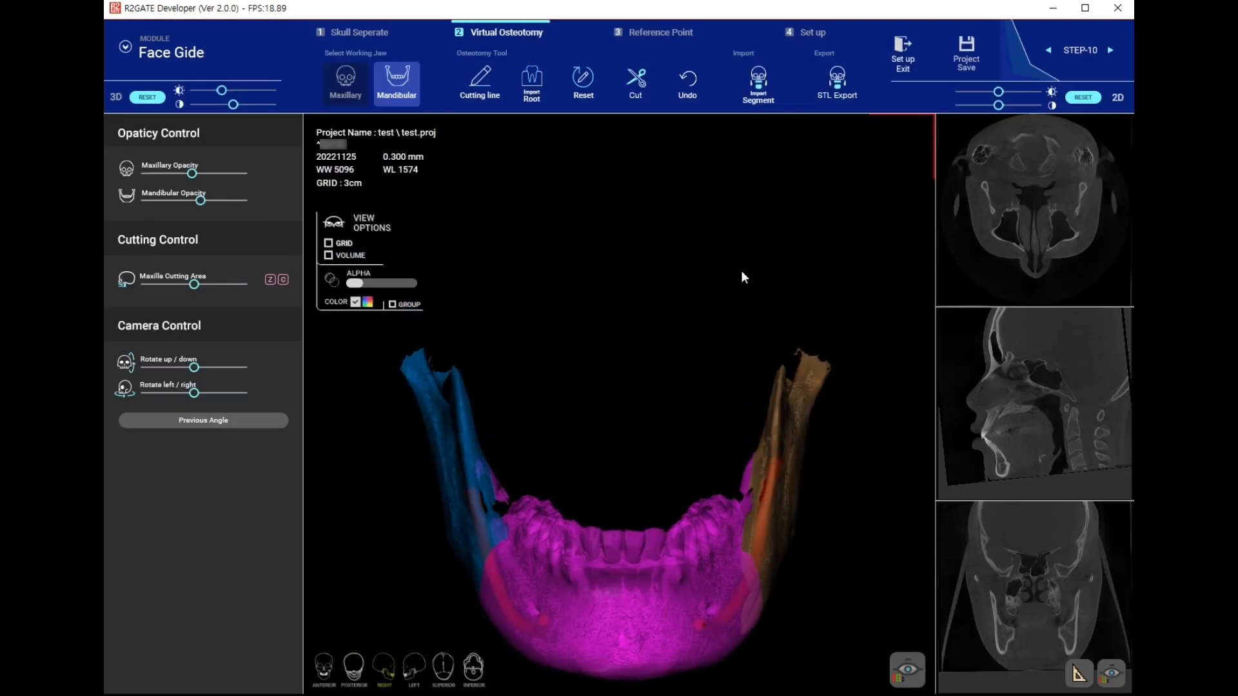
Start the STL segment export and assign the cranium to FG_Cranio and the cut maxilla to FG_Mx segment.
{"action": "left_click", "coordinate": [837, 91]}
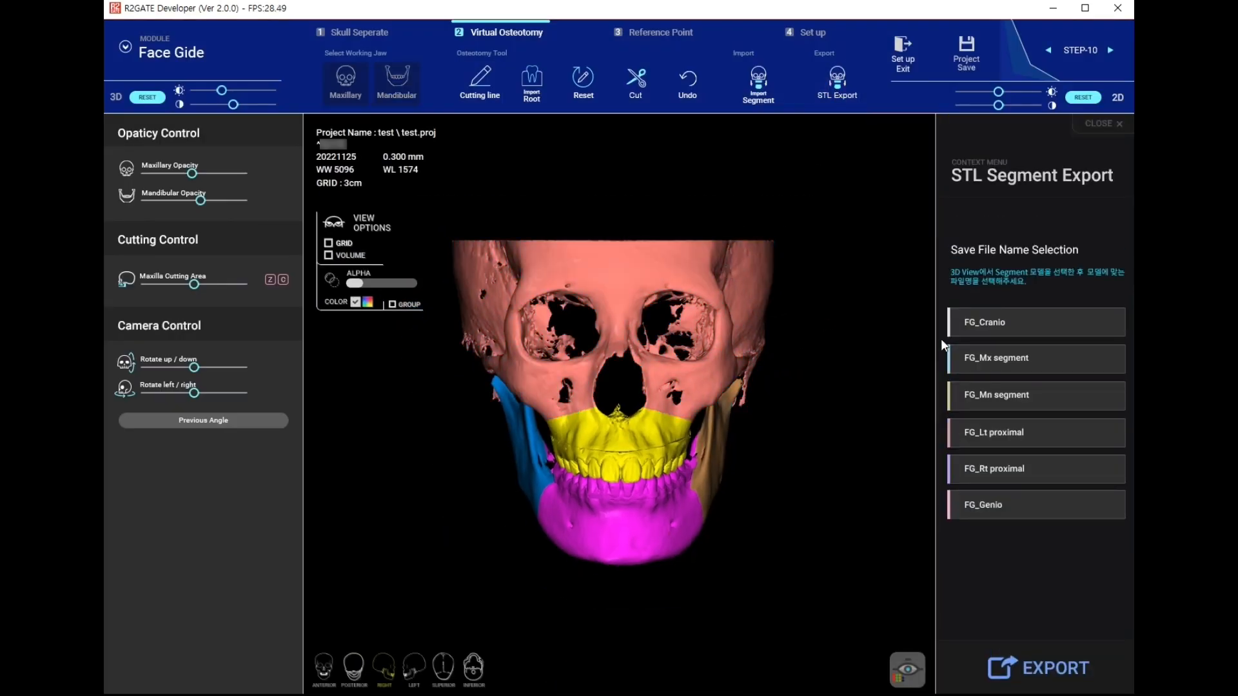
{"action": "left_click", "coordinate": [635, 415]}
{"action": "left_click", "coordinate": [616, 416]}
{"action": "left_click", "coordinate": [996, 359]}
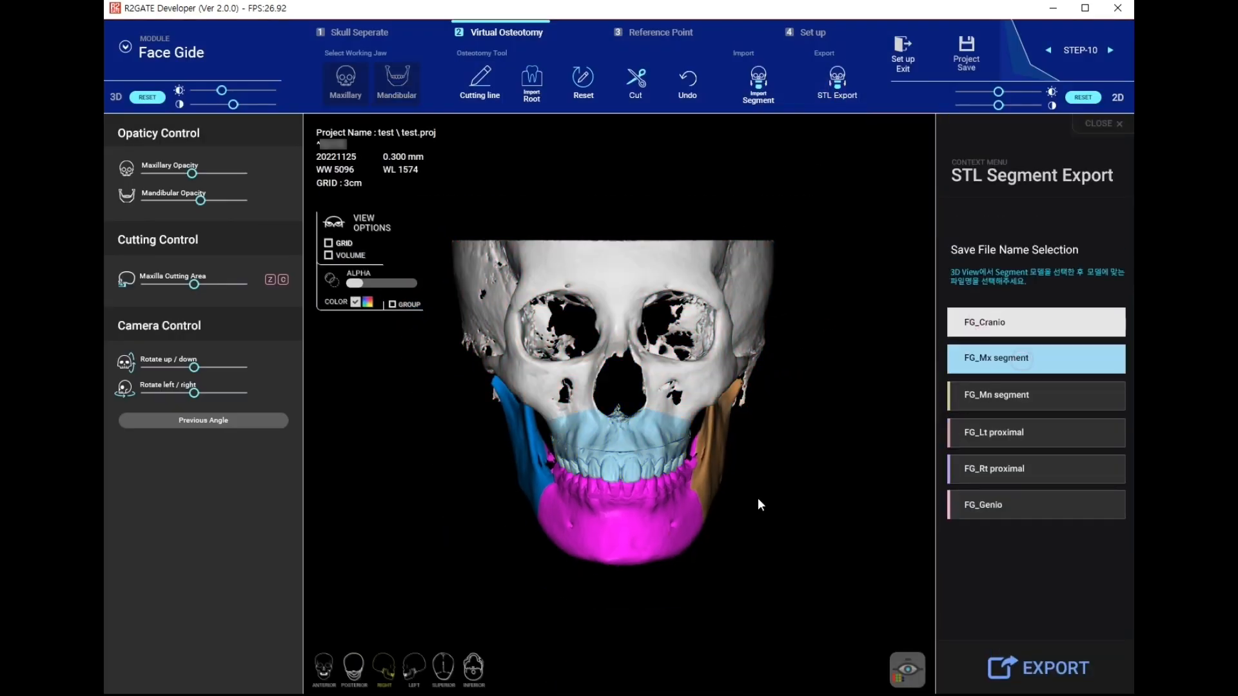
Assign the mandibular body to FG_Mn segment, the left and right rami to FG_Lt proximal and FG_Rt proximal, and export the segments.
{"action": "left_click", "coordinate": [632, 542]}
{"action": "left_click", "coordinate": [964, 397]}
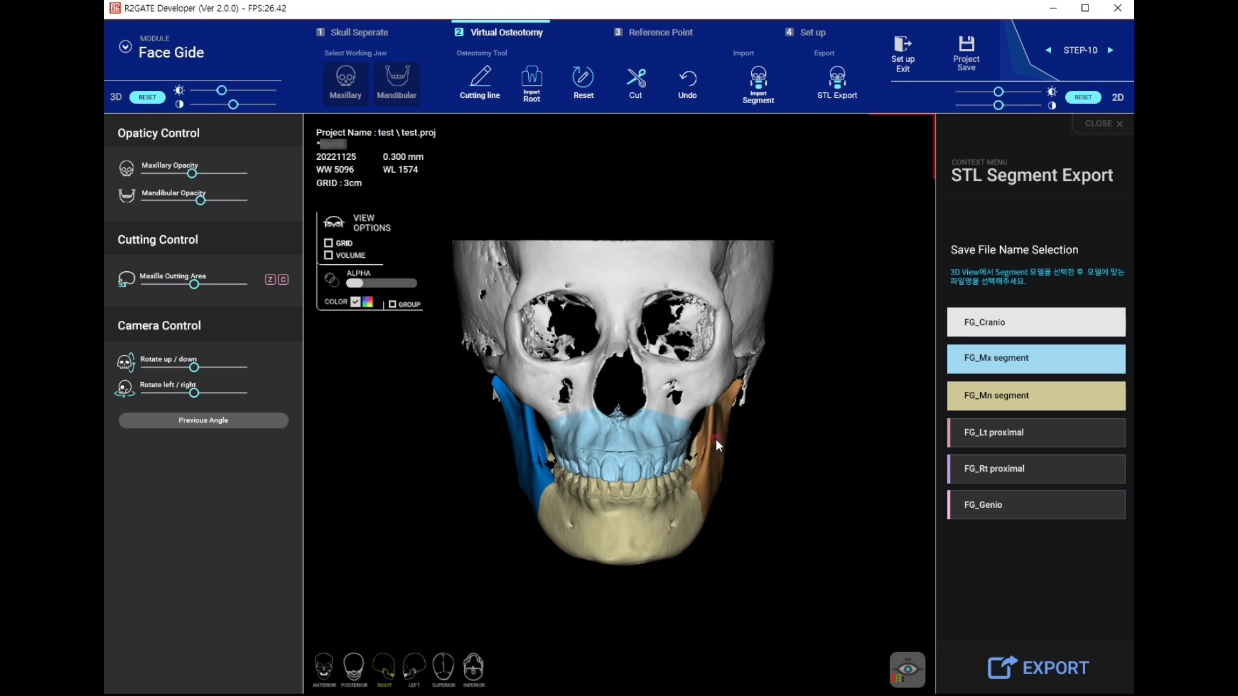
{"action": "left_click", "coordinate": [1009, 433]}
{"action": "left_click", "coordinate": [535, 436]}
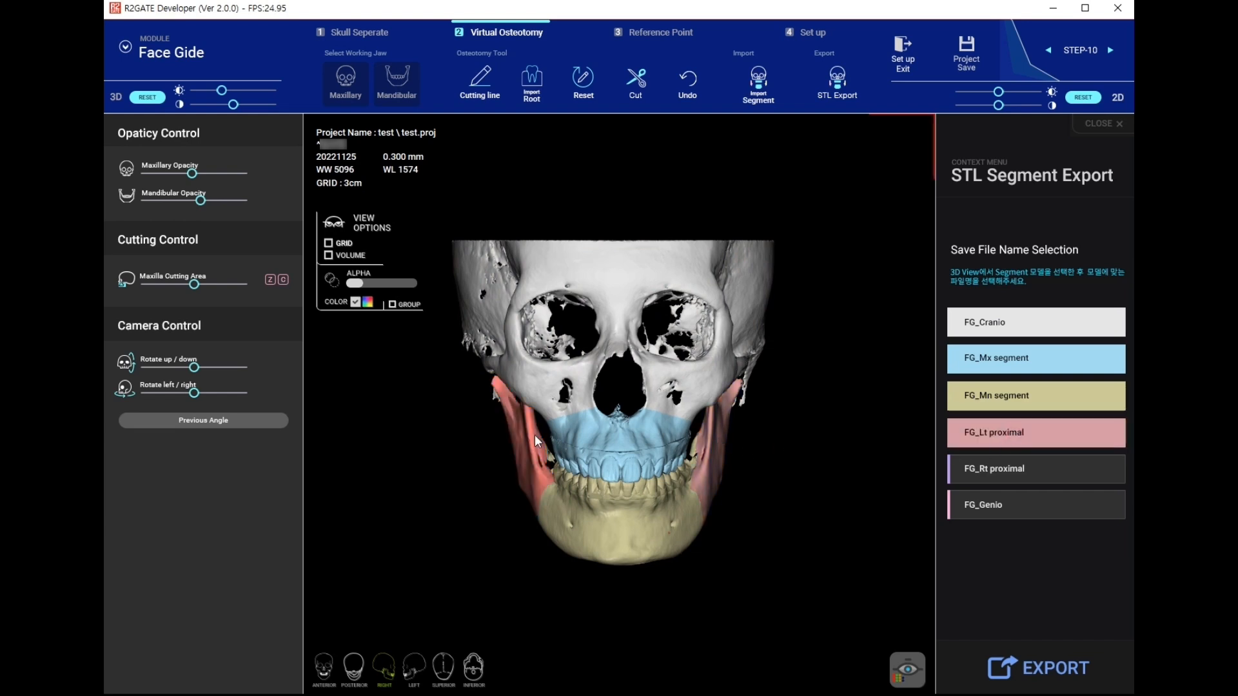
{"action": "left_click", "coordinate": [980, 482]}
{"action": "left_click", "coordinate": [1048, 671]}
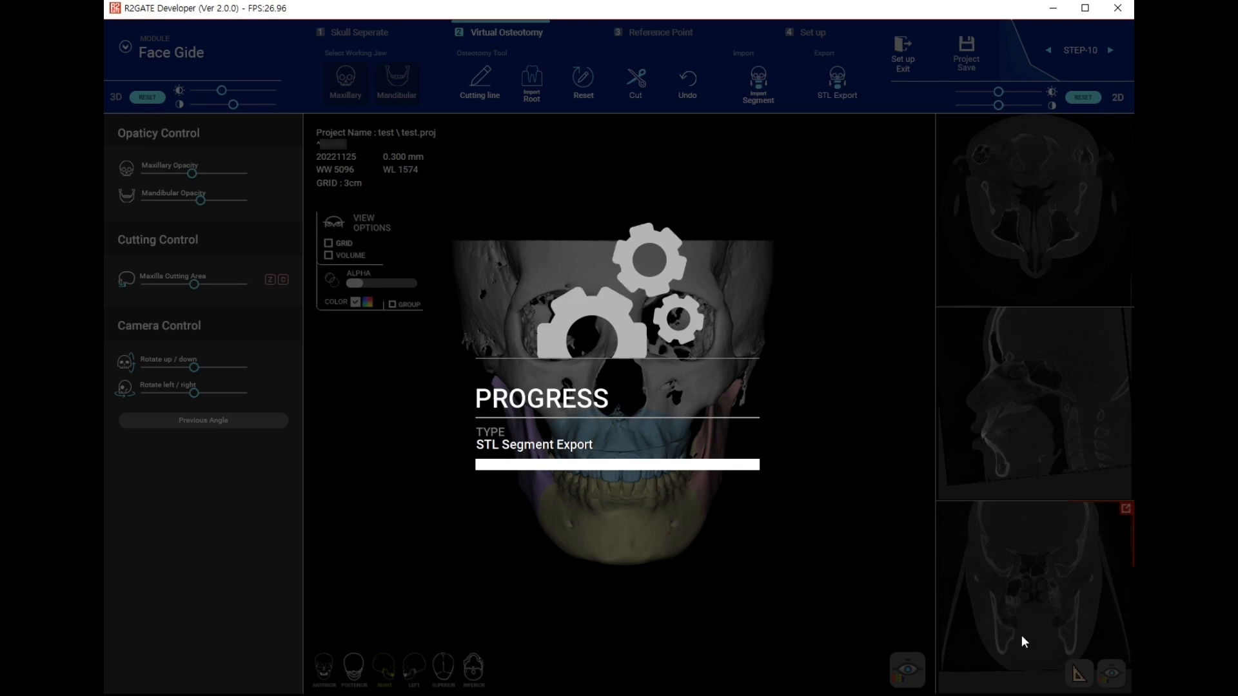
{"action": "left_click", "coordinate": [710, 411]}
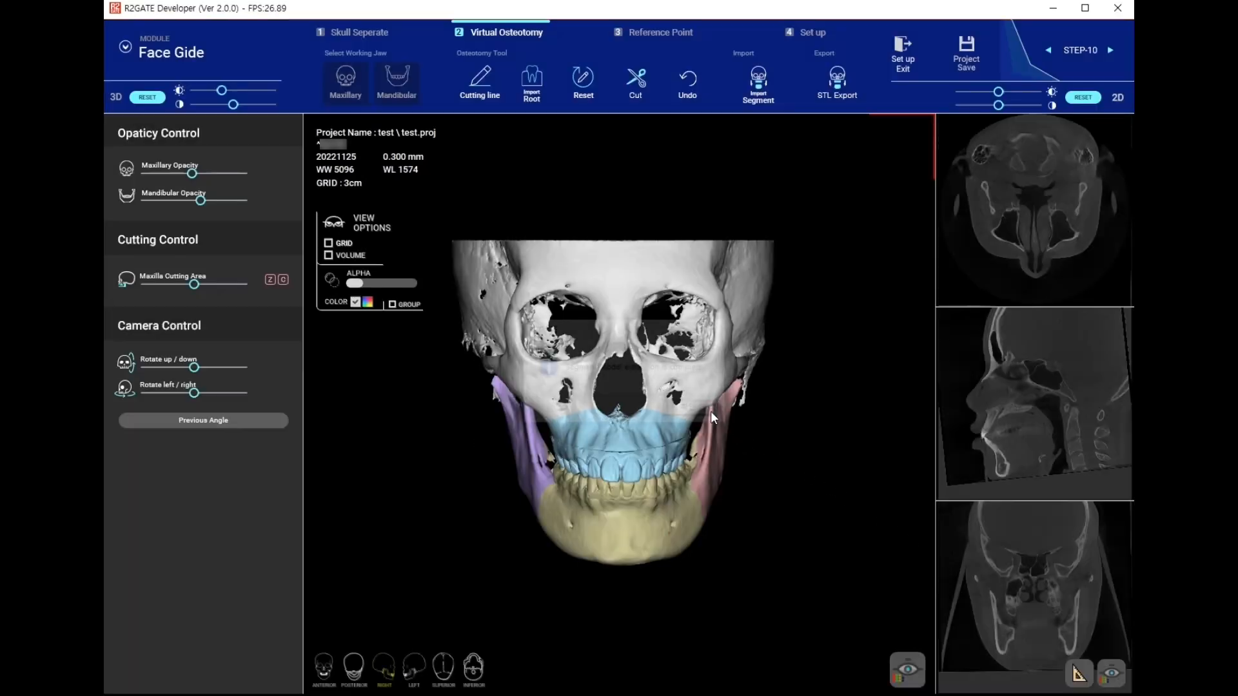
Add the N reference point at the nasion of the Cranio segment and shift it onto the midline.
{"action": "left_click", "coordinate": [661, 36]}
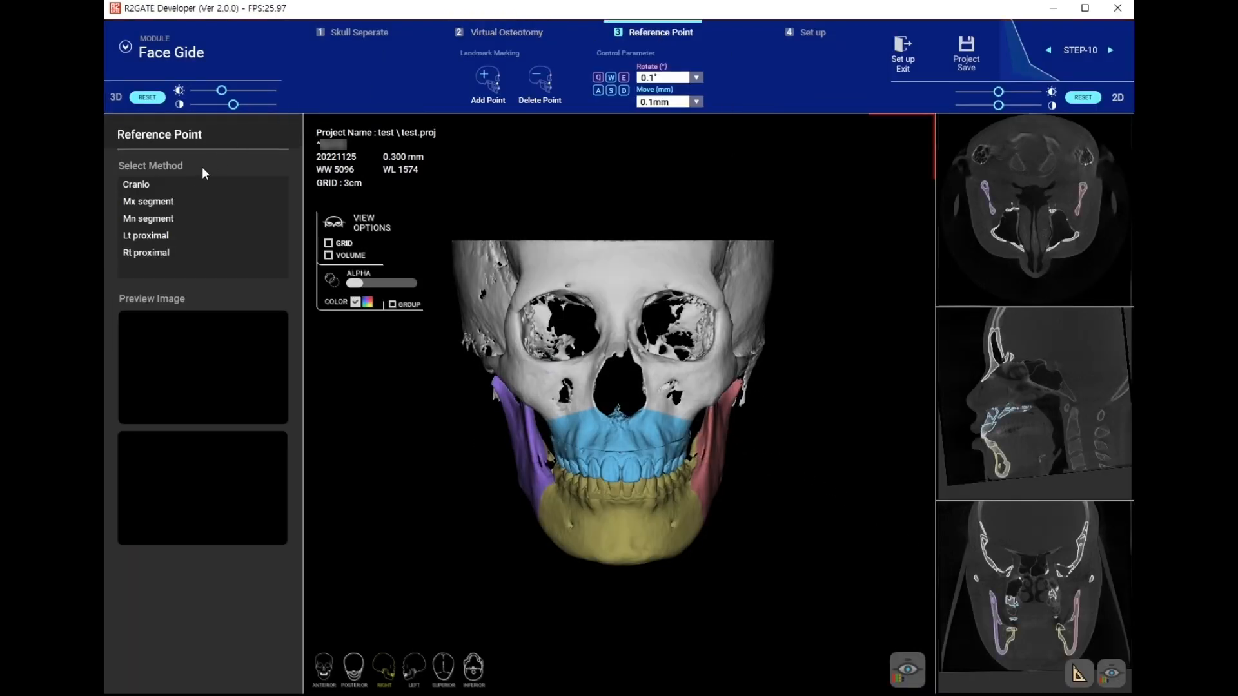
{"action": "left_click", "coordinate": [191, 182]}
{"action": "left_click", "coordinate": [488, 78]}
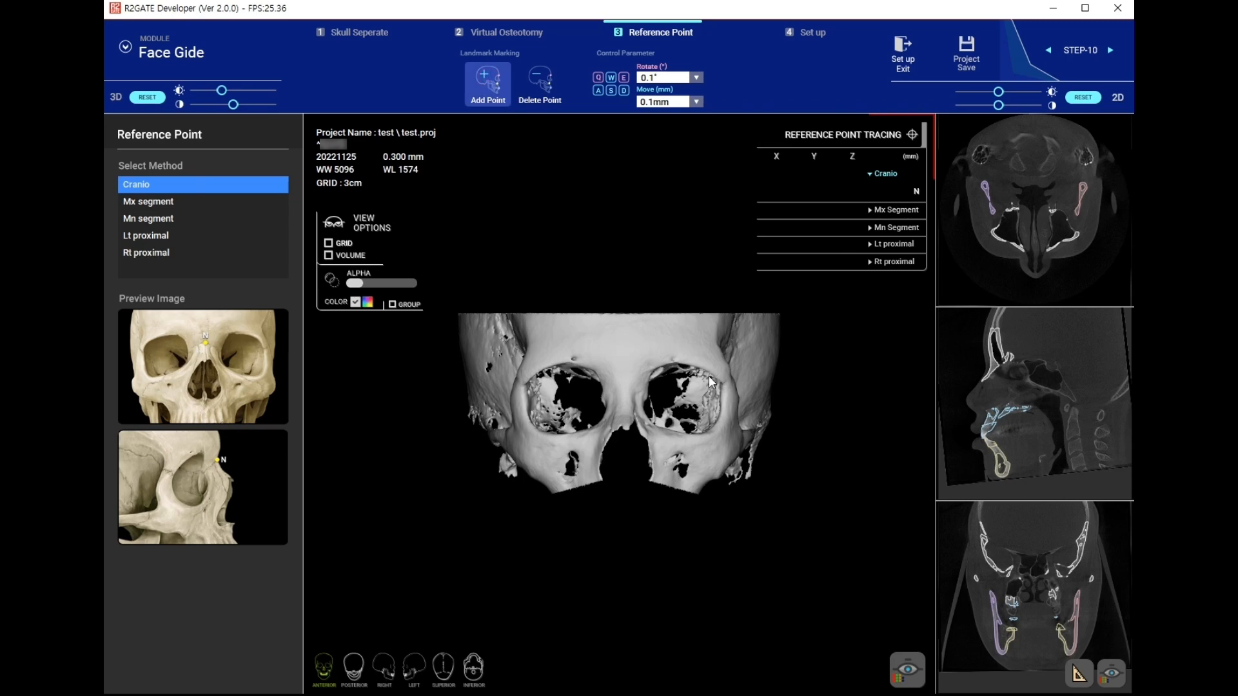
{"action": "left_click", "coordinate": [634, 370]}
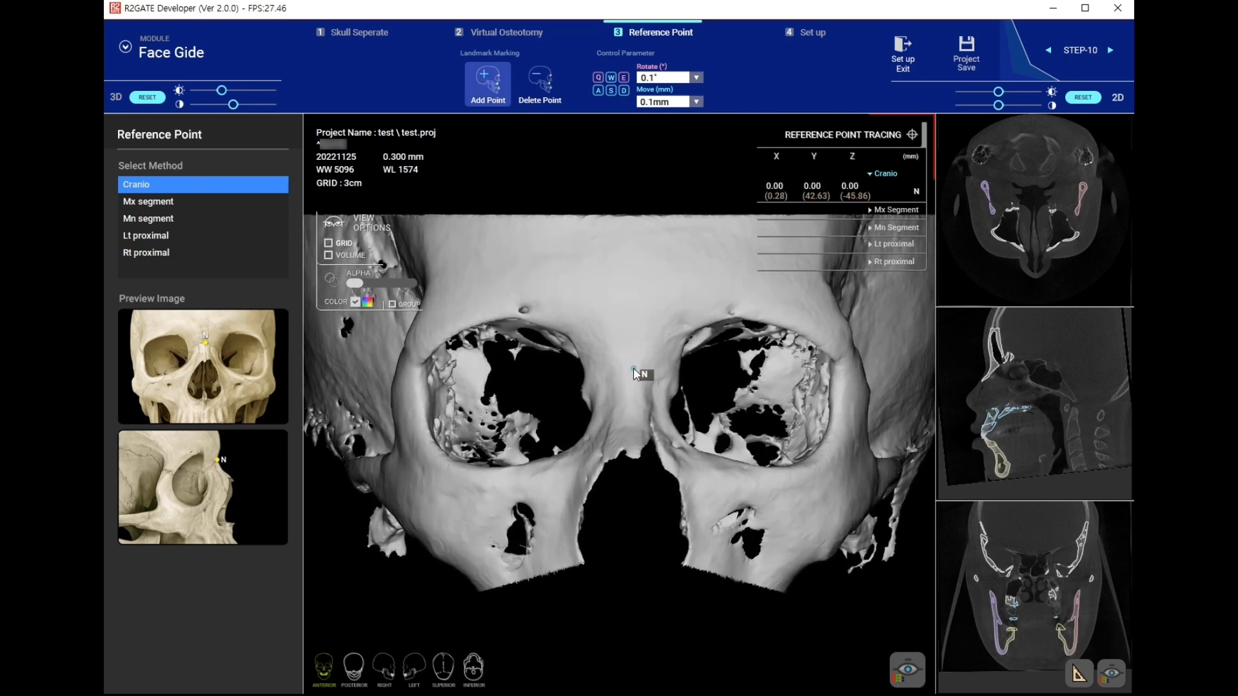
{"action": "left_click", "coordinate": [861, 197]}
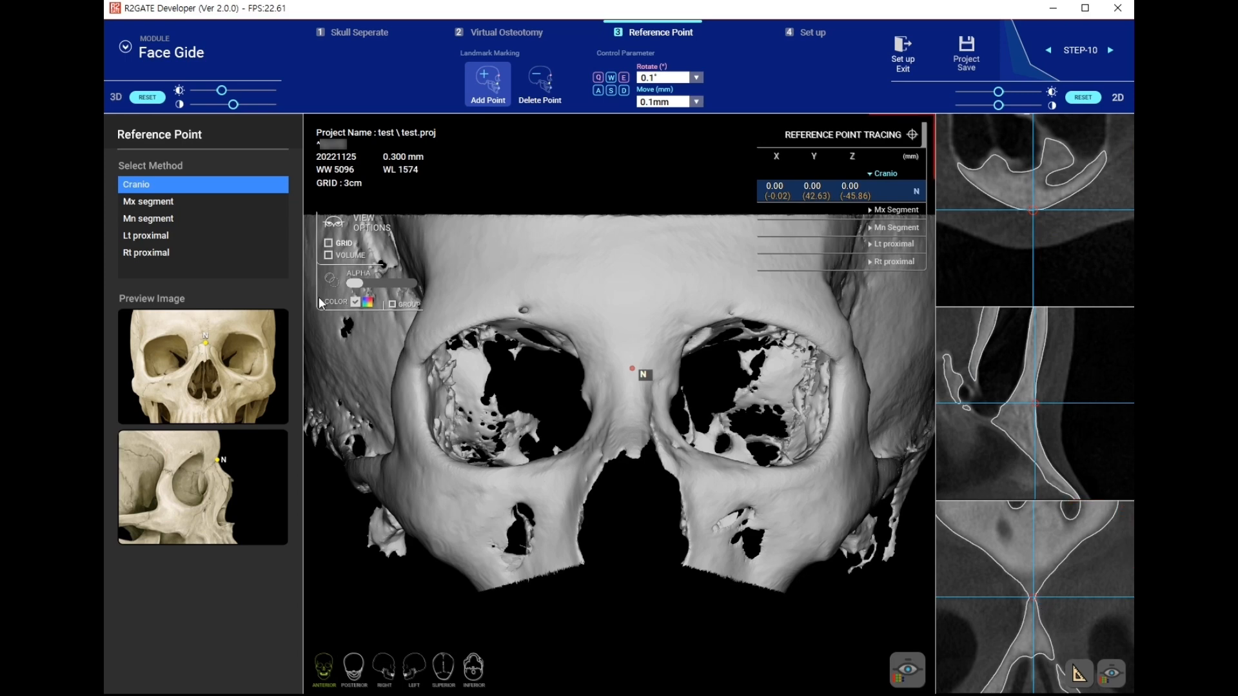
Mark U1, #13 cusp, #23 cusp, #16 MBC, #26 MBC and PNS on the Mx segment from the inferior view.
{"action": "left_click", "coordinate": [212, 207]}
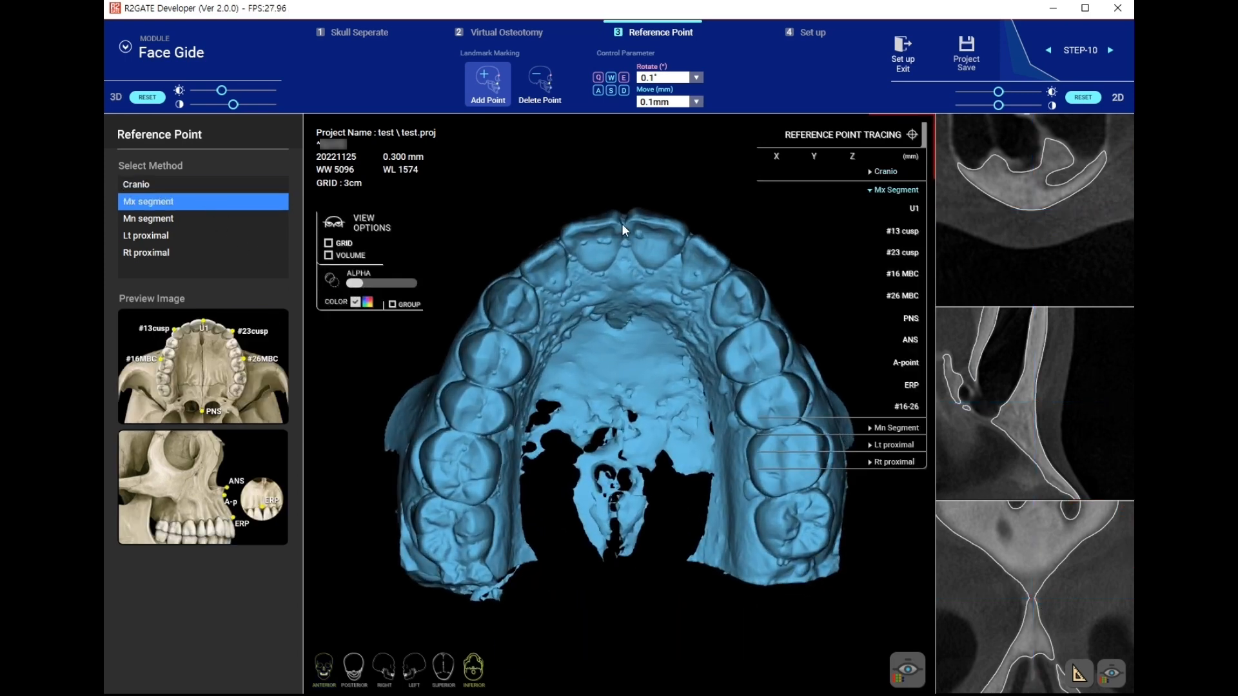
{"action": "left_click", "coordinate": [622, 223]}
{"action": "left_click", "coordinate": [514, 302]}
{"action": "left_click", "coordinate": [746, 290]}
{"action": "left_click", "coordinate": [442, 445]}
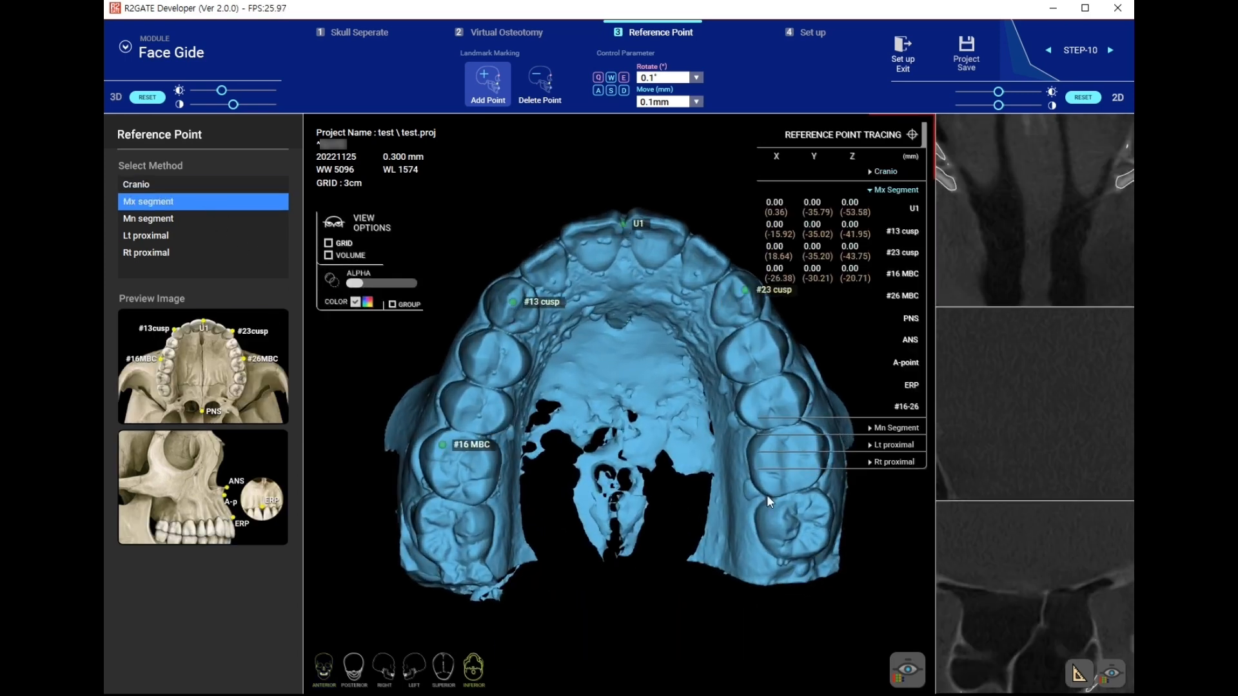
{"action": "left_click", "coordinate": [810, 440]}
{"action": "left_click", "coordinate": [621, 555]}
Mark the ANS, A-point and ERP reference points on the front of the Mx segment.
{"action": "left_click", "coordinate": [324, 668]}
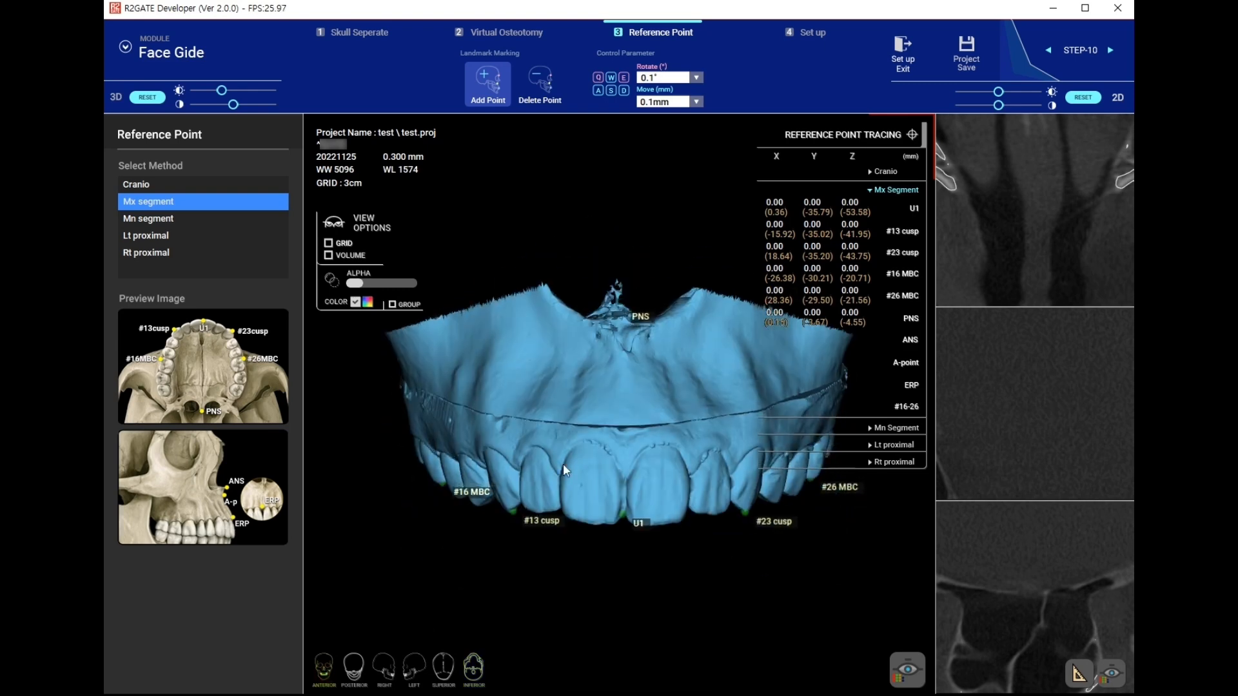
{"action": "left_click", "coordinate": [621, 323]}
{"action": "left_click", "coordinate": [625, 363]}
{"action": "left_click", "coordinate": [626, 456]}
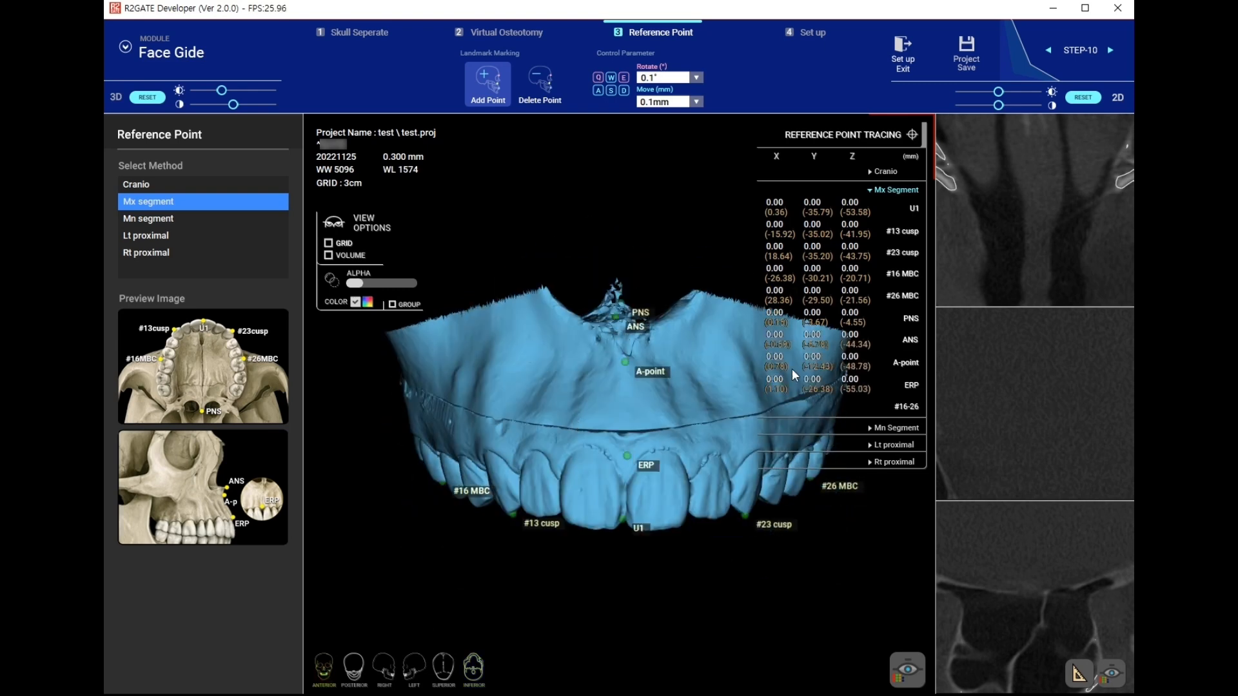
Refine the positions of the ANS and A-point references along the bone outline in the 2D slices.
{"action": "left_click", "coordinate": [878, 348]}
{"action": "left_click", "coordinate": [1039, 219]}
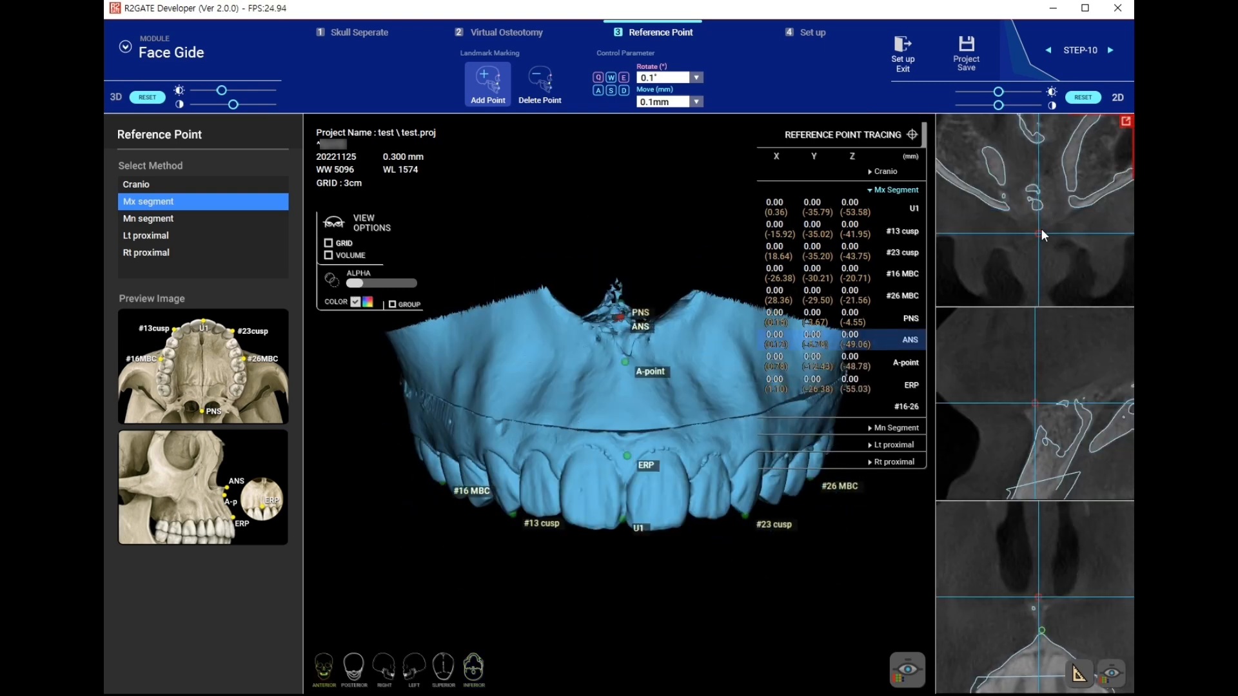
{"action": "left_click", "coordinate": [1026, 415]}
{"action": "left_click", "coordinate": [905, 363]}
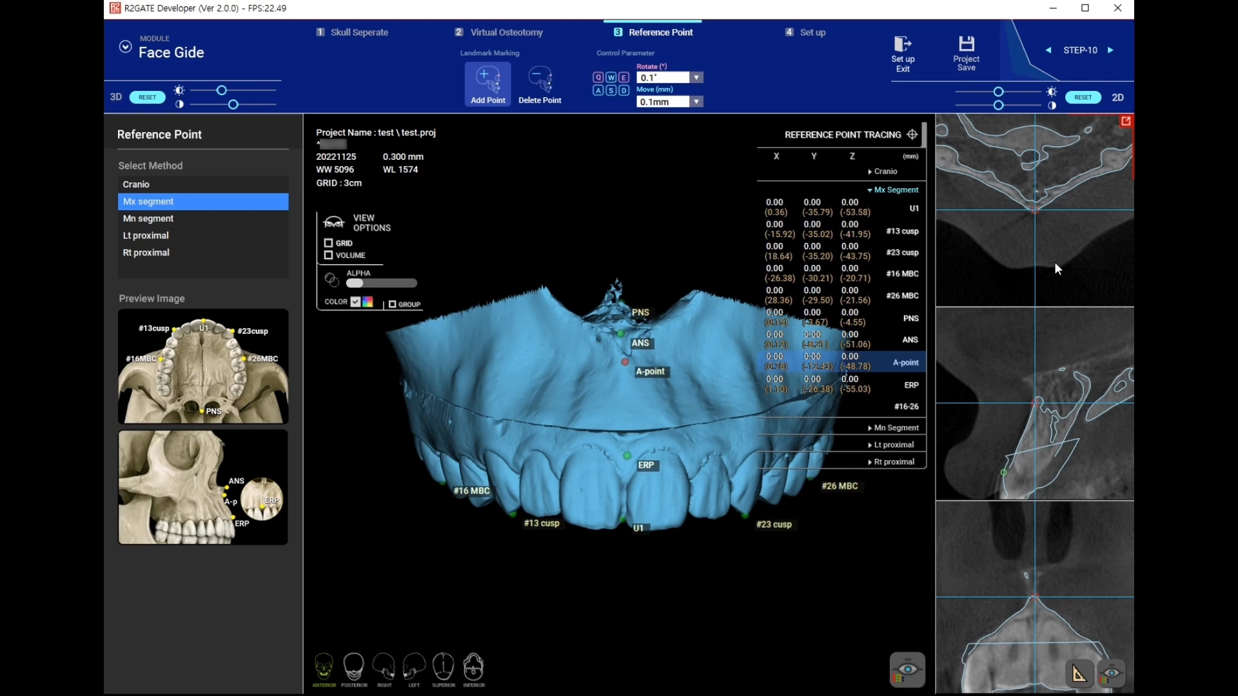
{"action": "left_click", "coordinate": [1033, 400]}
Mark L1, #33 cusp, #43 cusp, #36 MBC and #46 MBC on the teeth of the Mn segment.
{"action": "left_click", "coordinate": [209, 225]}
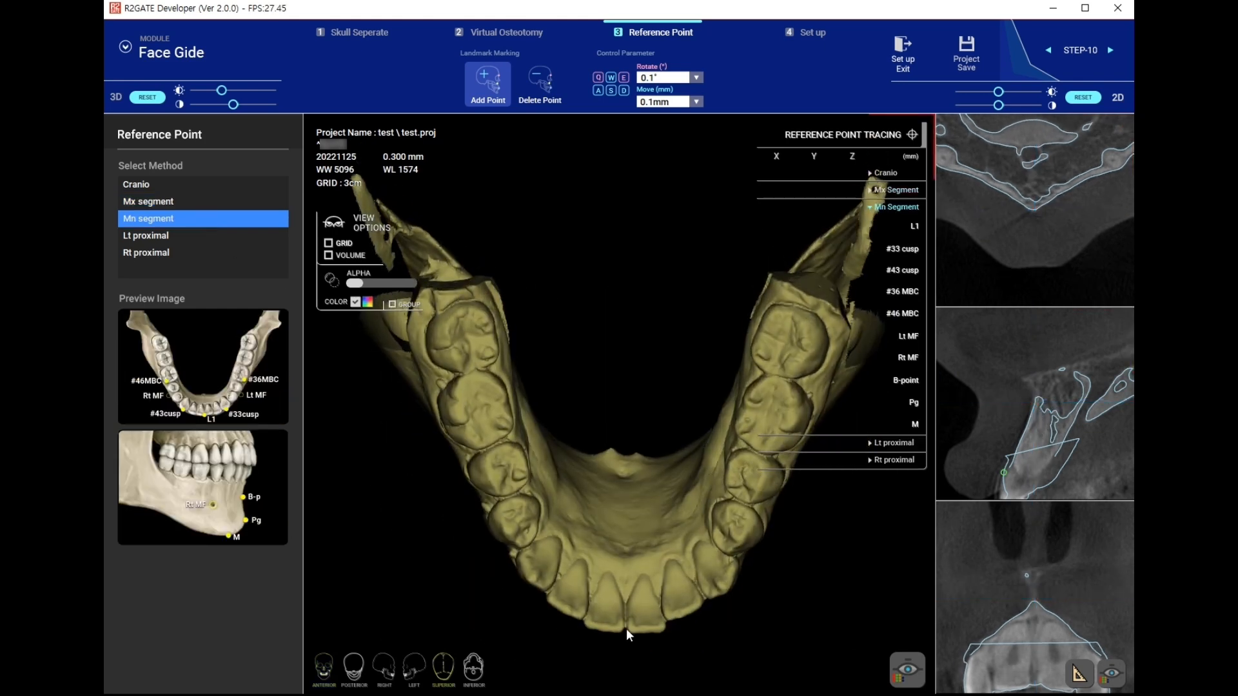
{"action": "left_click", "coordinate": [724, 536]}
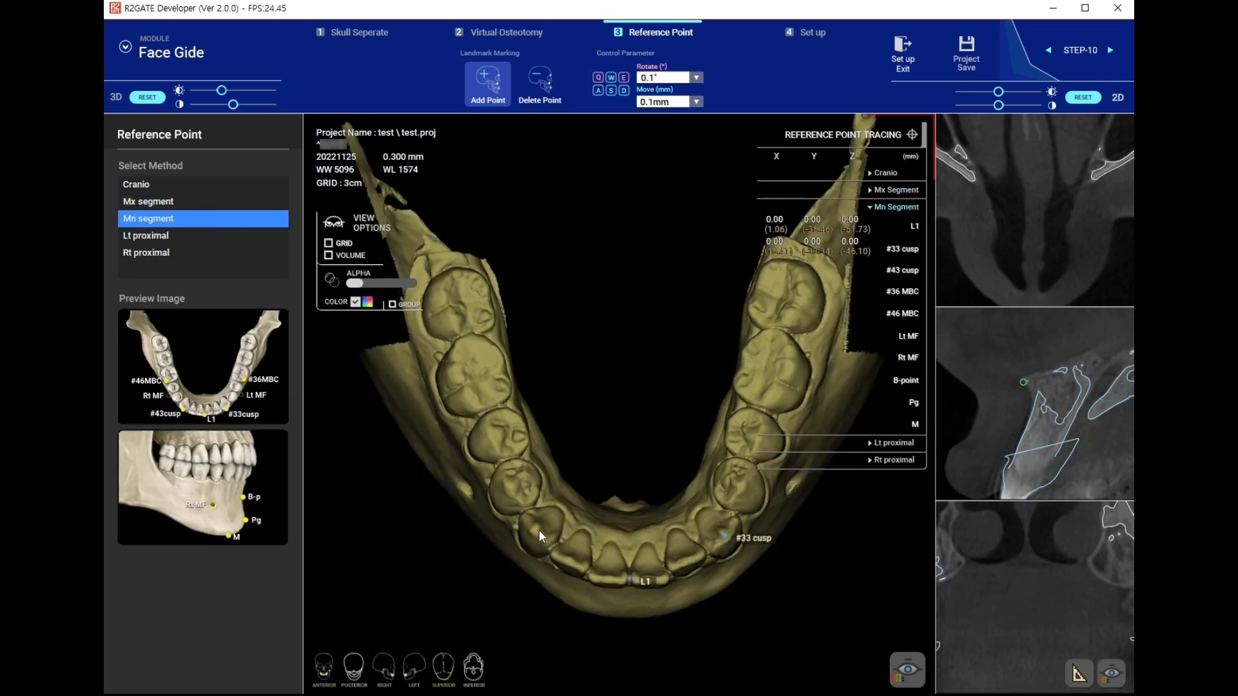
{"action": "left_click", "coordinate": [536, 530]}
{"action": "left_click", "coordinate": [772, 394]}
{"action": "left_click", "coordinate": [470, 397]}
Mark Lt MF and Rt MF at the mental foramina, plus B-point and Pg on the front of the Mn segment.
{"action": "left_click", "coordinate": [324, 666]}
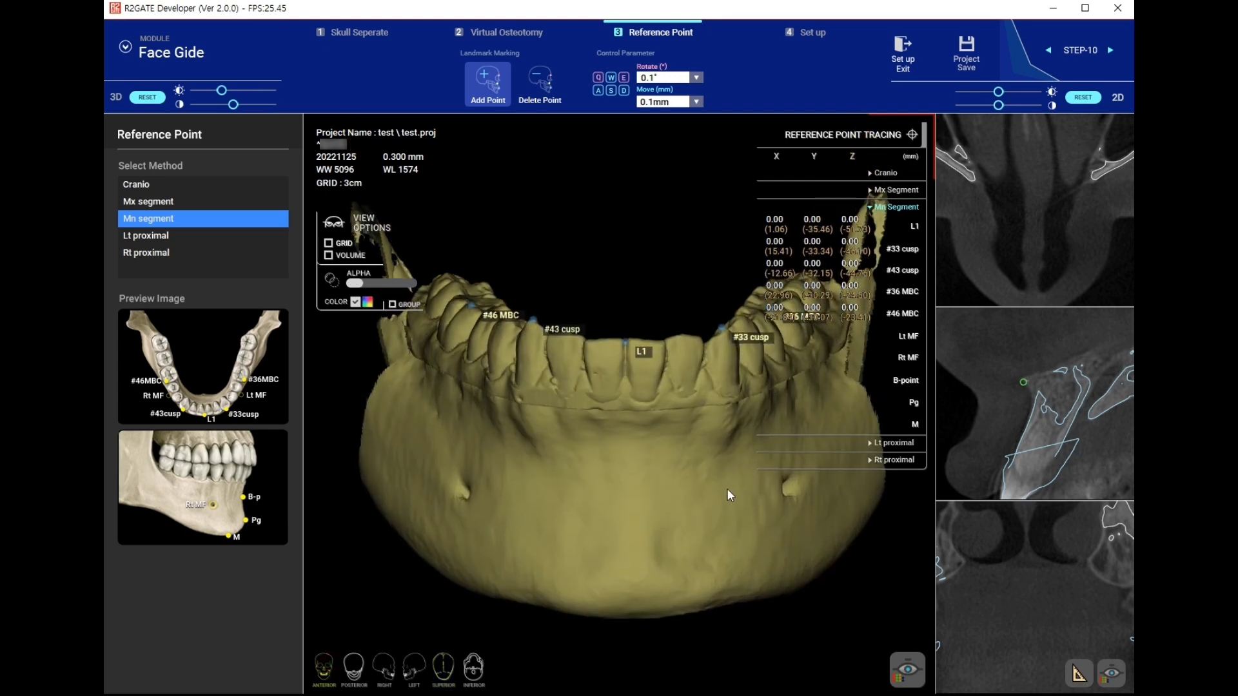
{"action": "left_click", "coordinate": [789, 483]}
{"action": "left_click", "coordinate": [460, 489]}
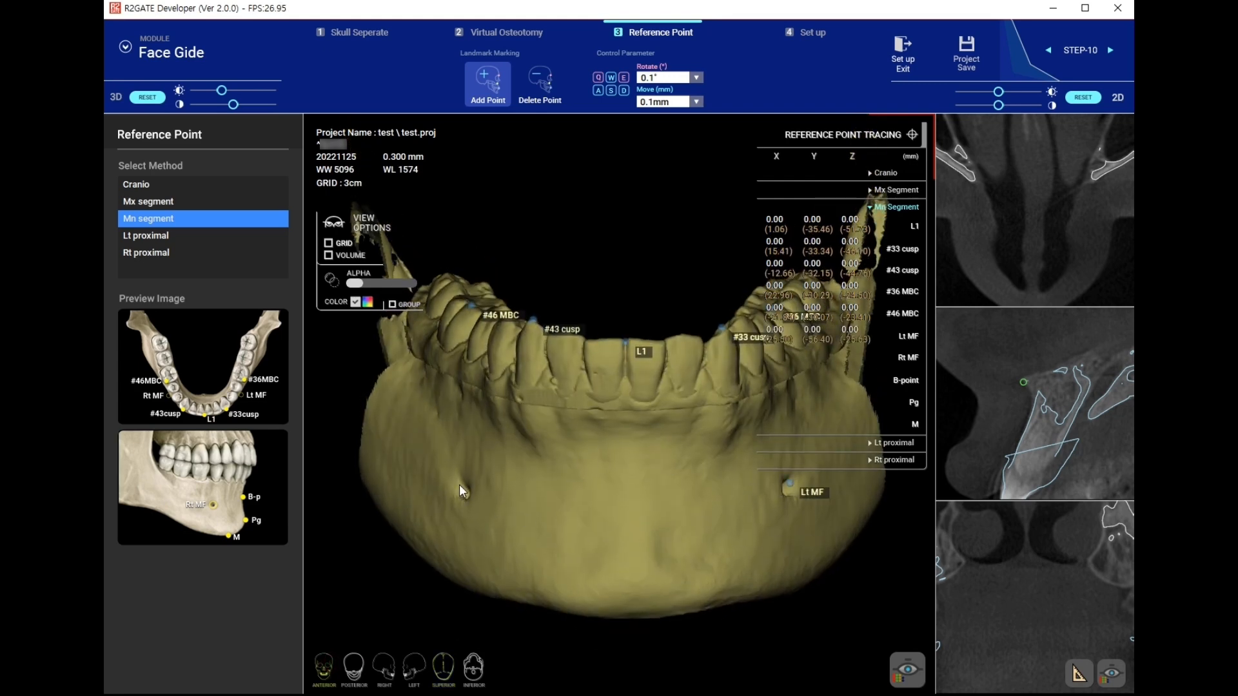
{"action": "left_click", "coordinate": [631, 446]}
{"action": "left_click", "coordinate": [637, 574]}
Mark the M point on the underside of the chin and bring up M and B-point in the 2D slices.
{"action": "left_click", "coordinate": [474, 667]}
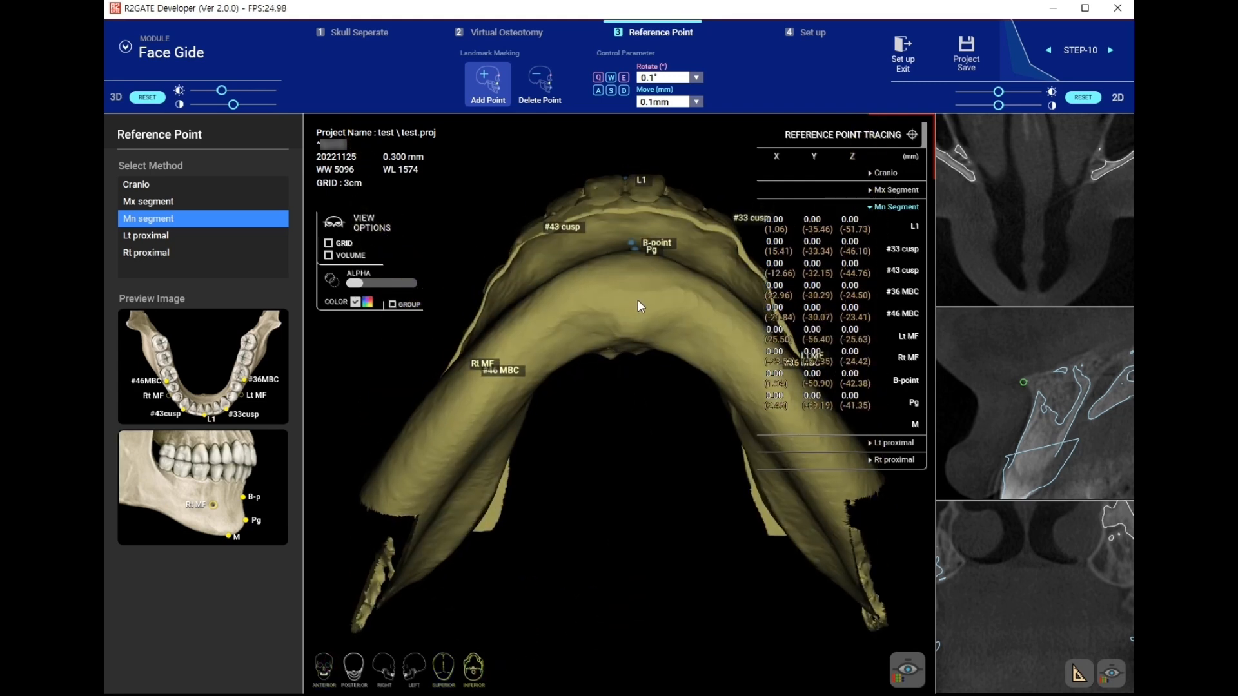
{"action": "left_click", "coordinate": [635, 296]}
{"action": "left_click", "coordinate": [891, 420]}
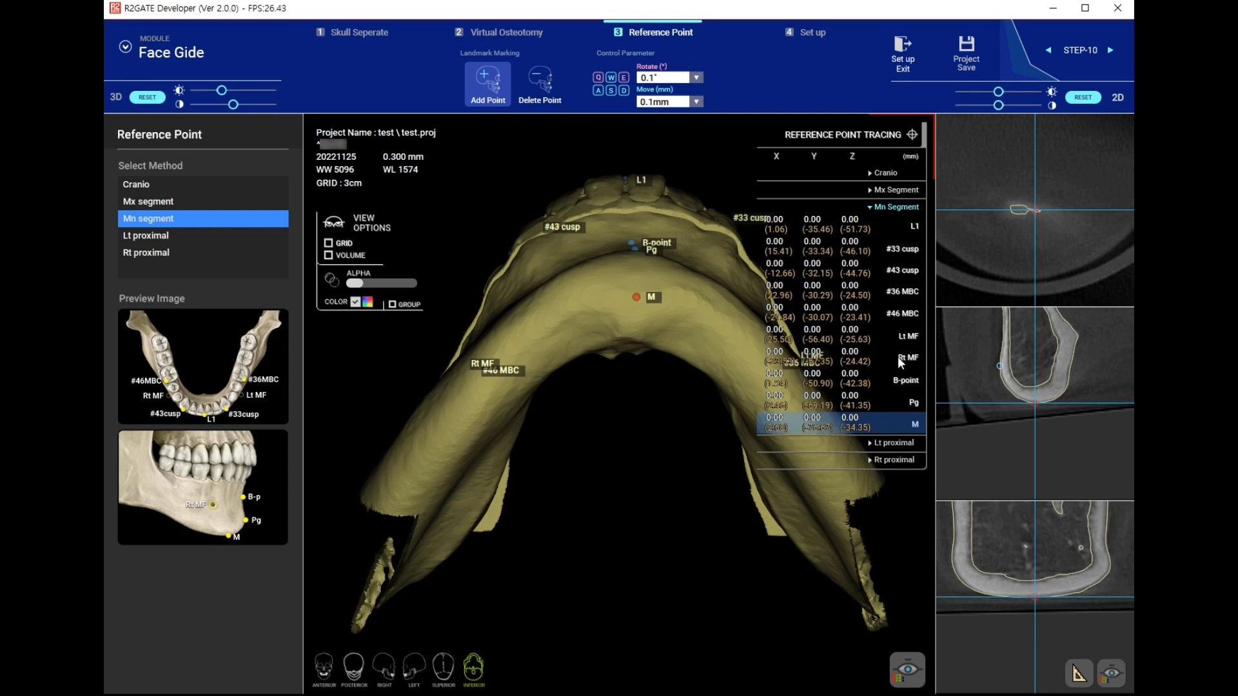
{"action": "left_click", "coordinate": [899, 381]}
Mark the MP, LP and CH reference points on the condyle of the Lt proximal segment.
{"action": "left_click", "coordinate": [171, 238]}
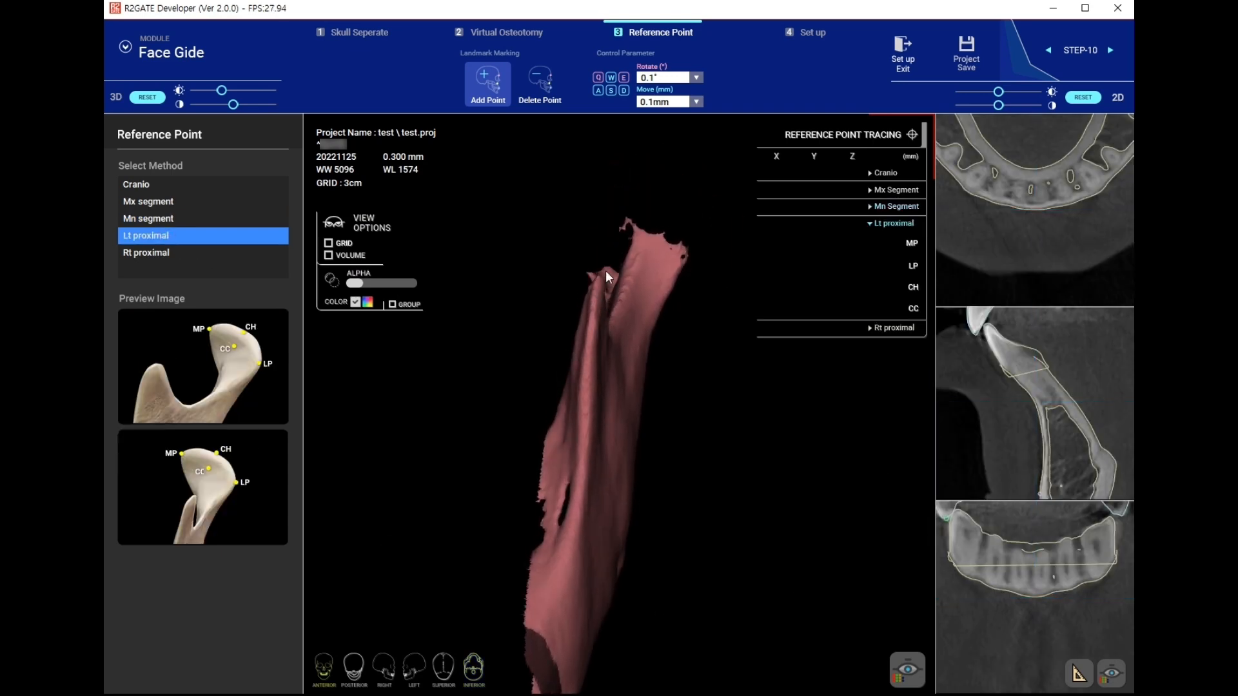
{"action": "left_click", "coordinate": [587, 251]}
{"action": "left_click", "coordinate": [681, 245]}
{"action": "left_click", "coordinate": [637, 222]}
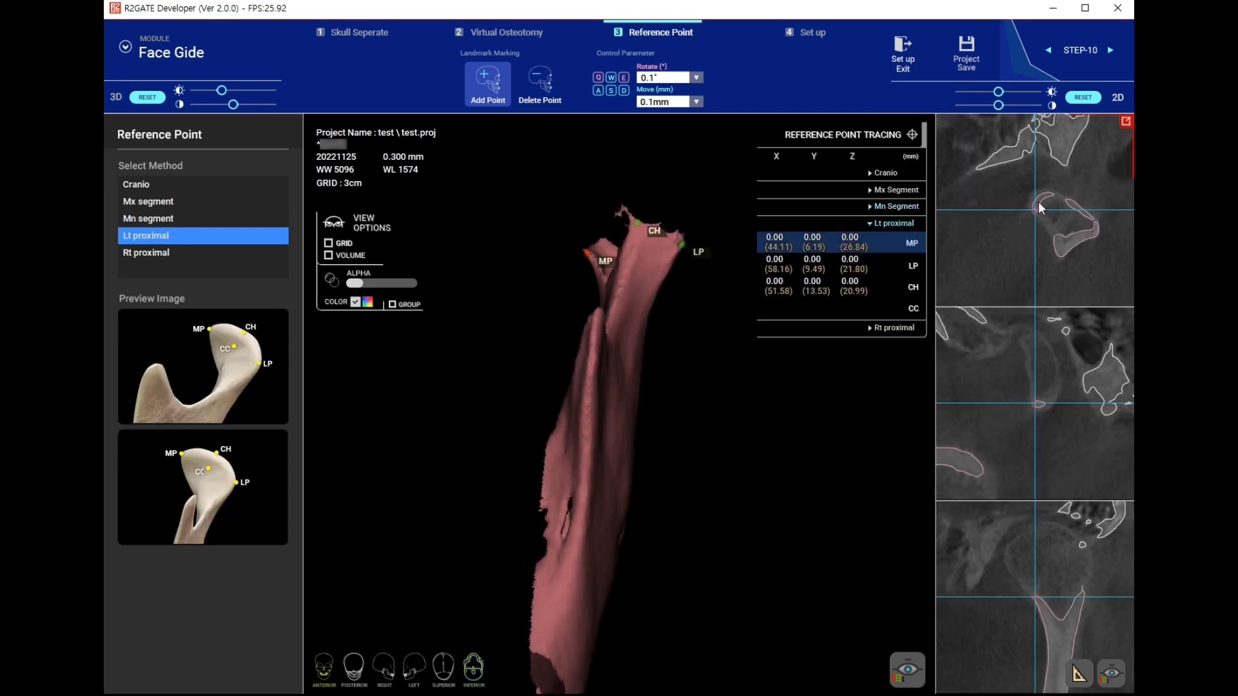
Reposition the MP, LP and CH points of the Lt proximal segment in the 2D slices.
{"action": "left_click", "coordinate": [1007, 562]}
{"action": "left_click", "coordinate": [1003, 208]}
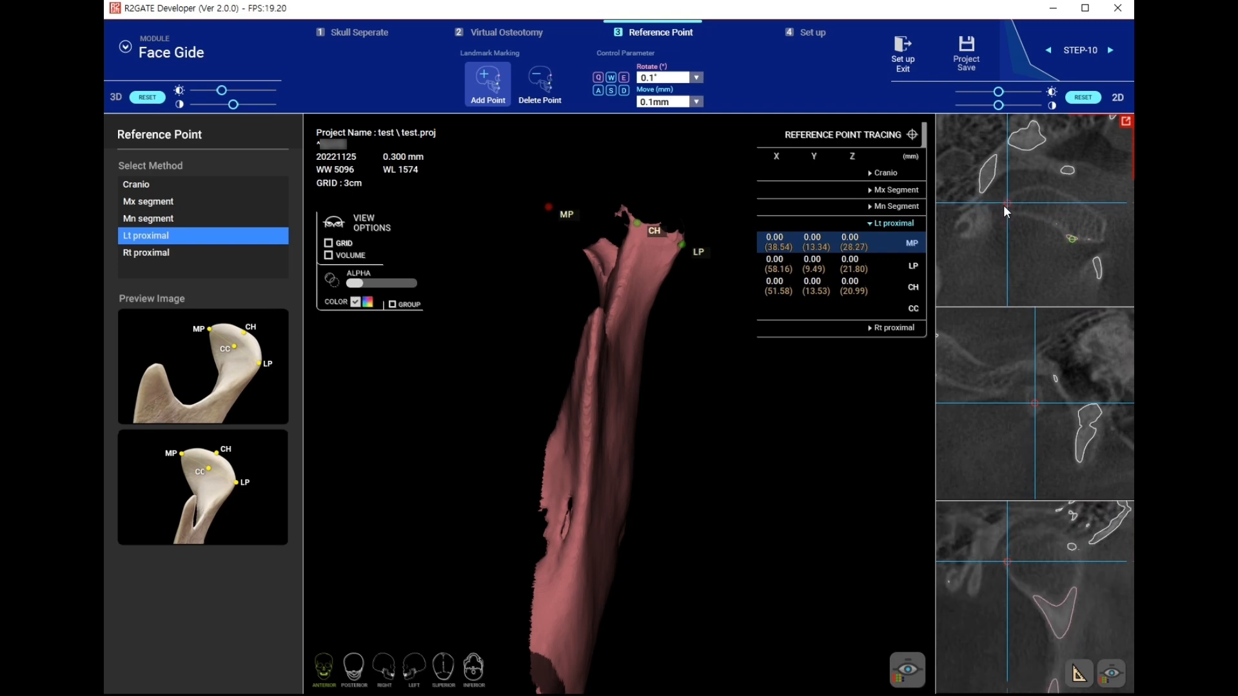
{"action": "left_click", "coordinate": [851, 265]}
{"action": "left_click", "coordinate": [1039, 404]}
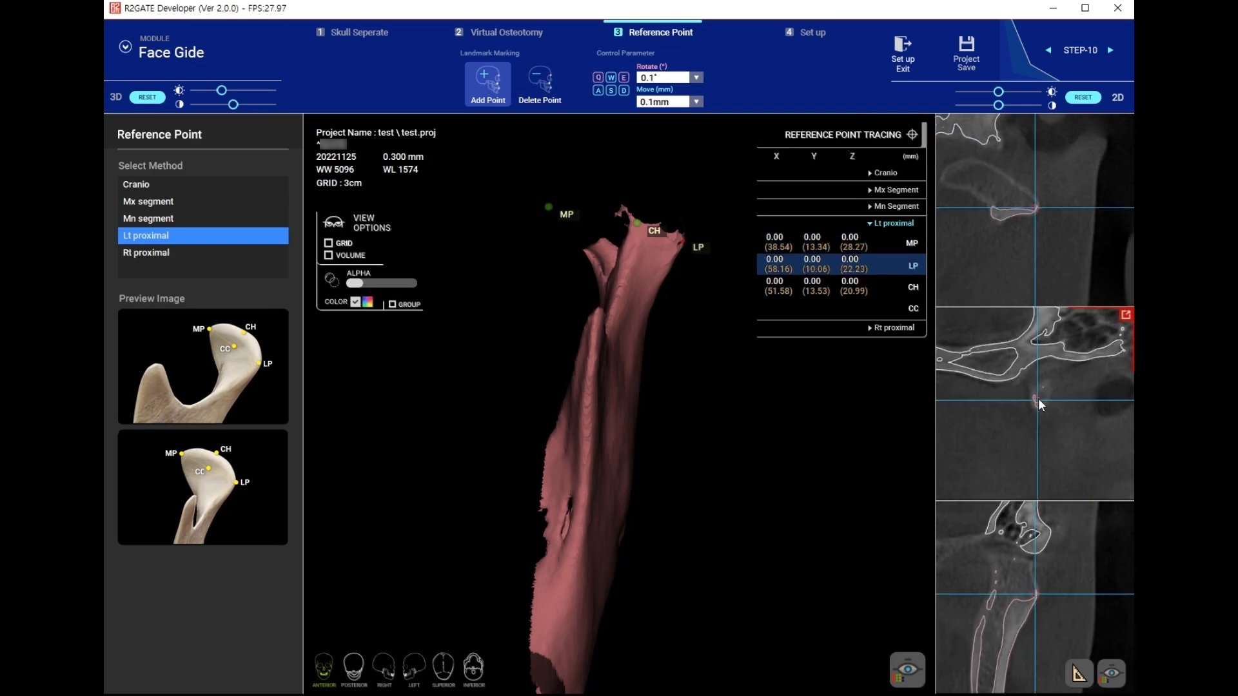
{"action": "left_click", "coordinate": [910, 287]}
{"action": "left_click", "coordinate": [1026, 183]}
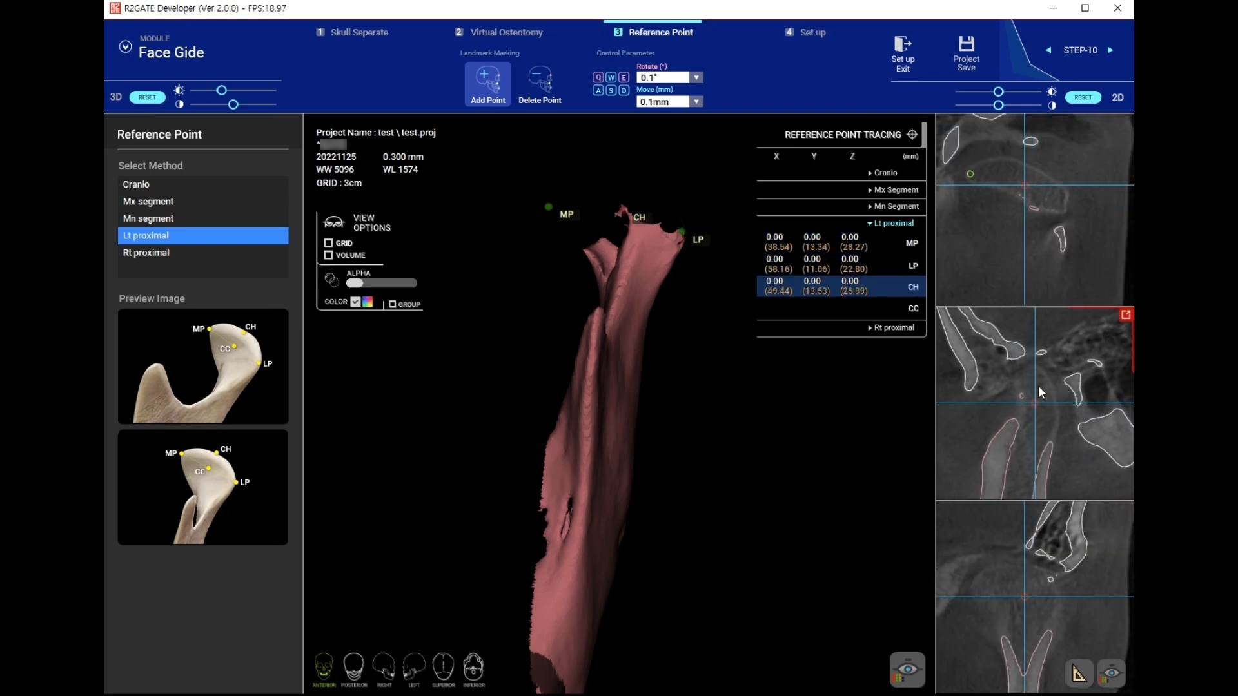
Start final bite grouping in the Set up stage and load test-UpperJaw as the matching model for the Mx segment.
{"action": "left_click", "coordinate": [809, 32]}
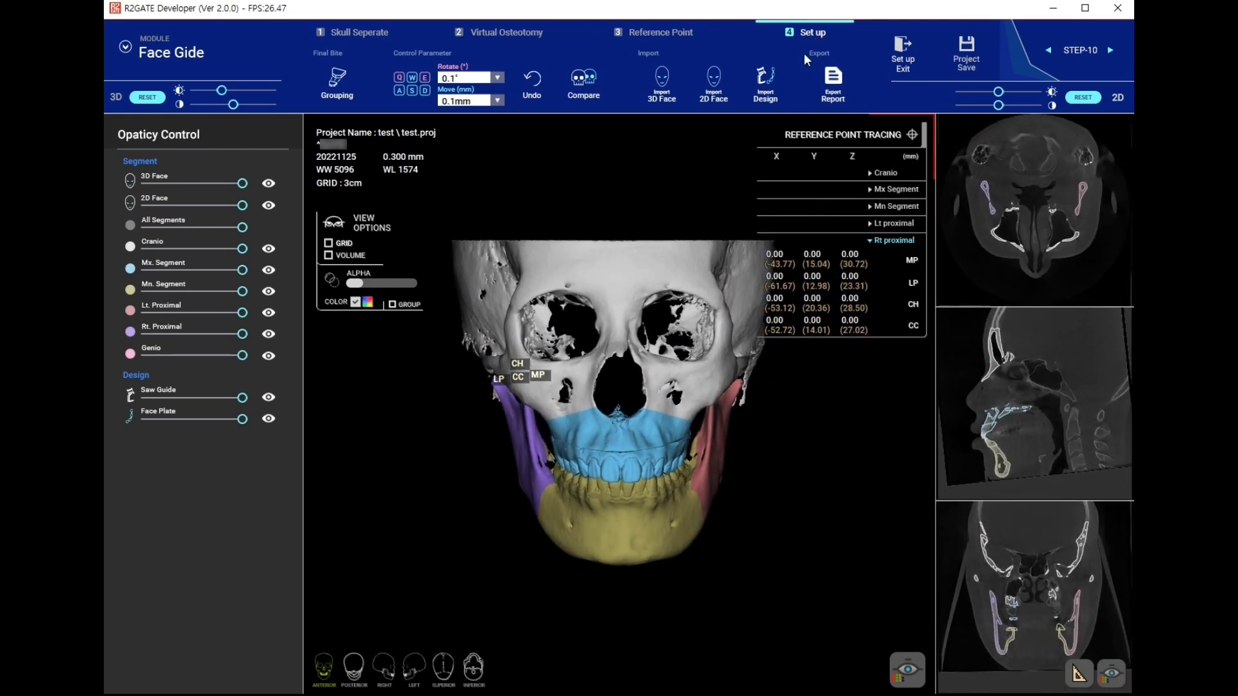
{"action": "left_click", "coordinate": [330, 80]}
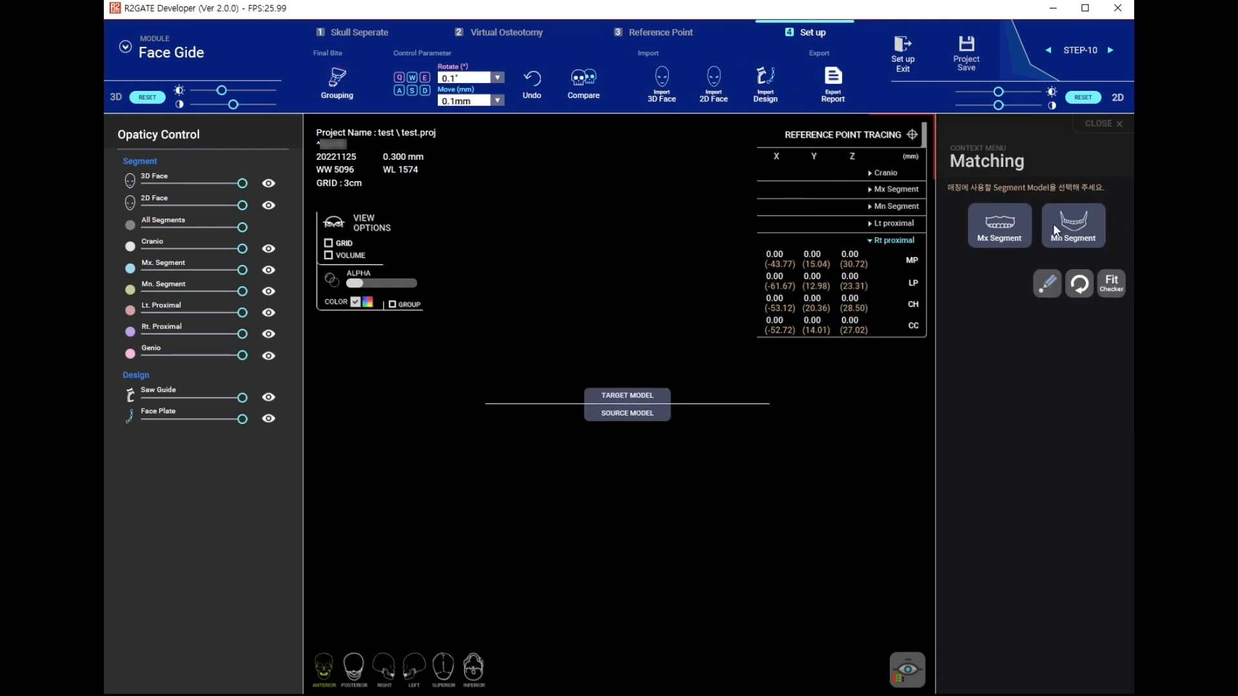
{"action": "left_click", "coordinate": [1007, 230]}
{"action": "left_click", "coordinate": [349, 303]}
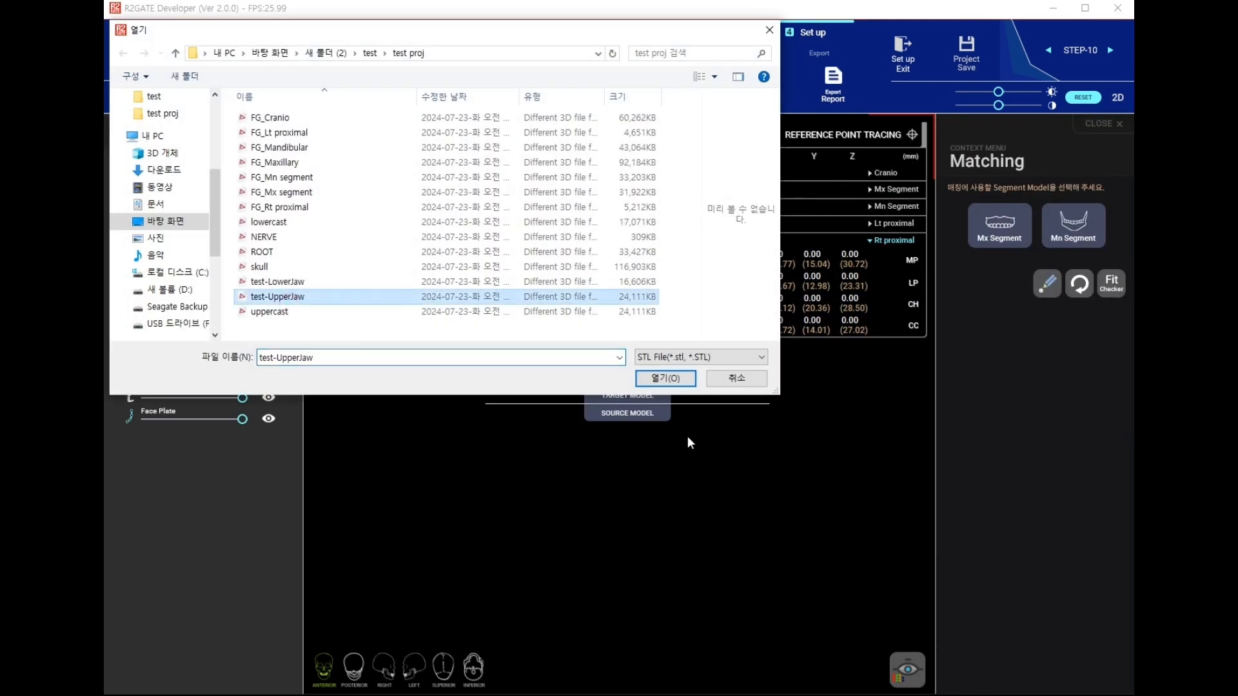
{"action": "left_click", "coordinate": [671, 380]}
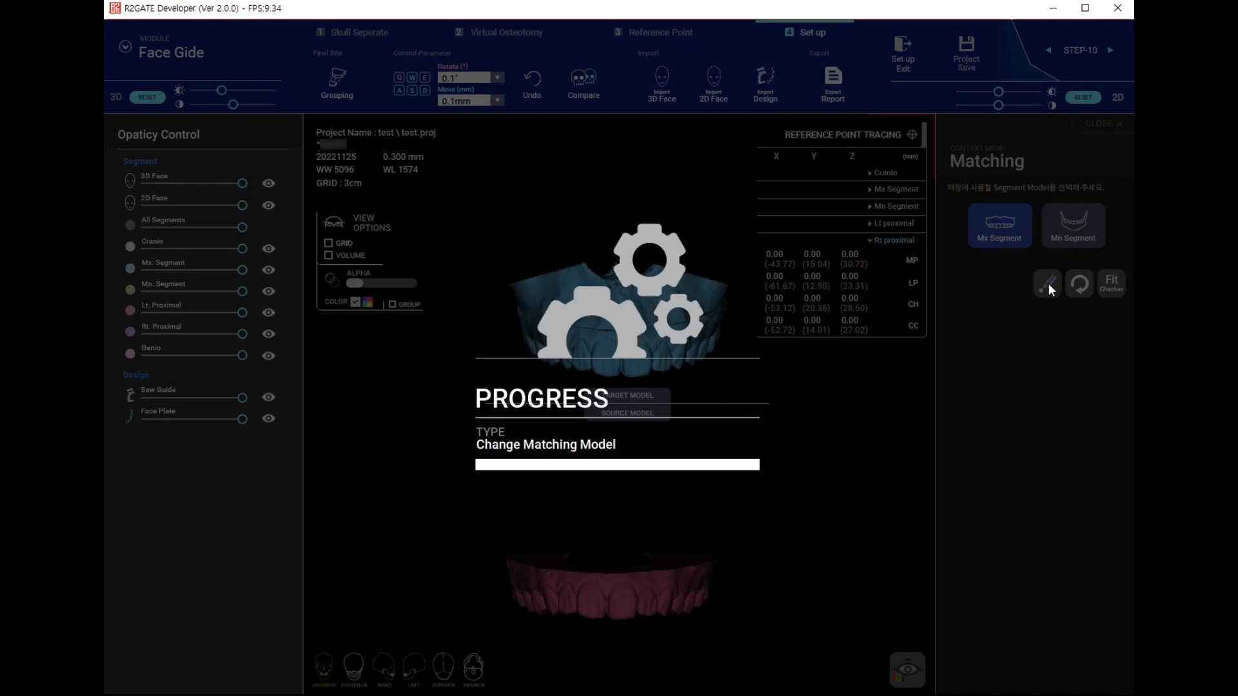
Match the upper jaw source model to the Mx segment using corresponding points on the front teeth and the molars of both sides.
{"action": "left_click", "coordinate": [1047, 284]}
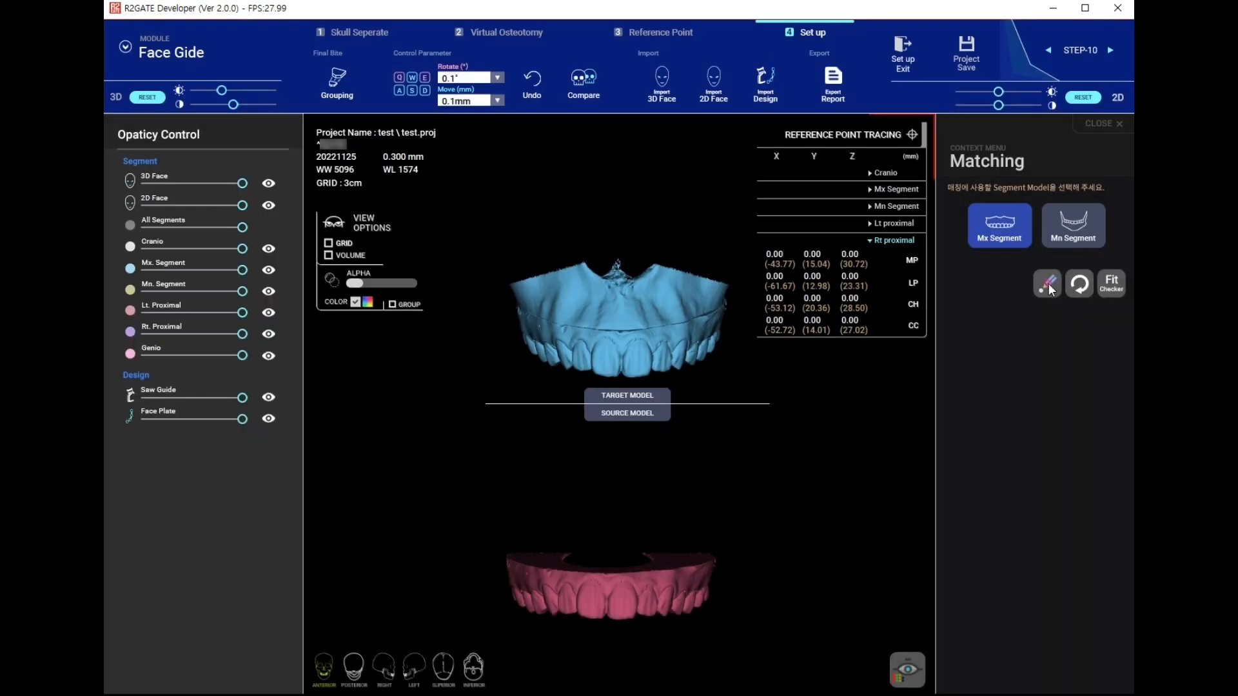
{"action": "left_click", "coordinate": [621, 352]}
{"action": "left_click", "coordinate": [605, 593]}
{"action": "right_click_drag", "start_coordinate": [606, 594], "coordinate": [580, 569]}
{"action": "right_click_drag", "start_coordinate": [693, 352], "coordinate": [581, 286]}
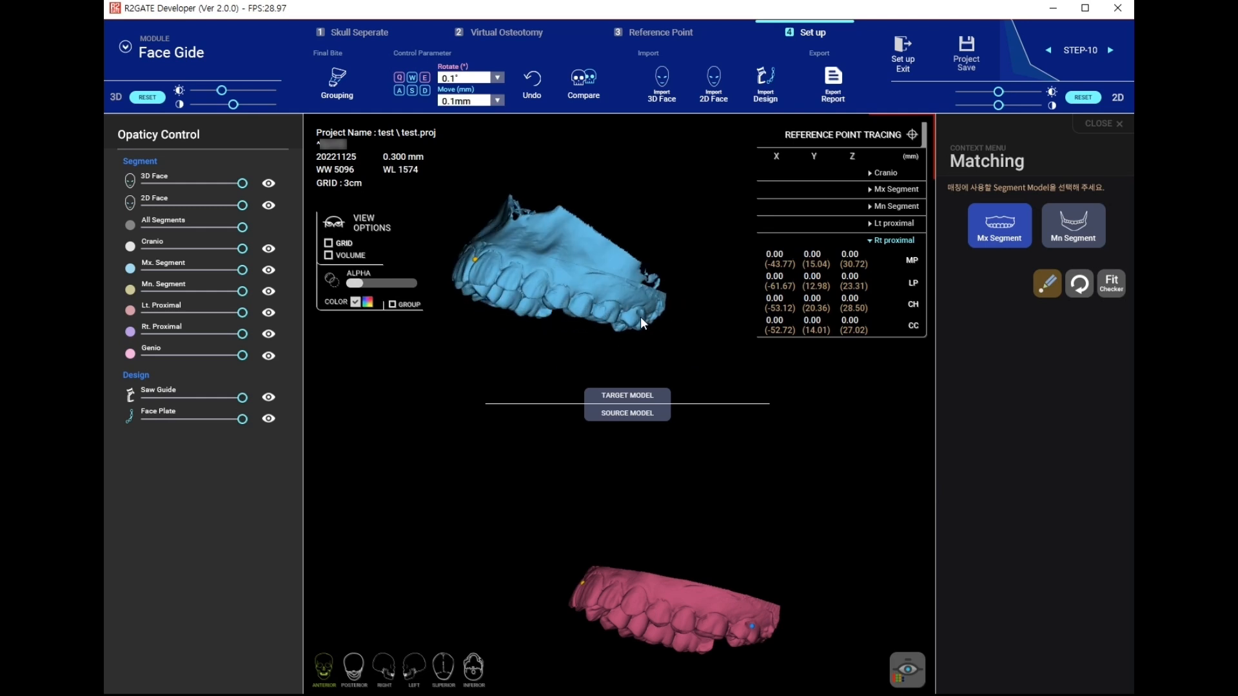
{"action": "left_click", "coordinate": [640, 311]}
{"action": "right_click_drag", "start_coordinate": [479, 238], "coordinate": [550, 245]}
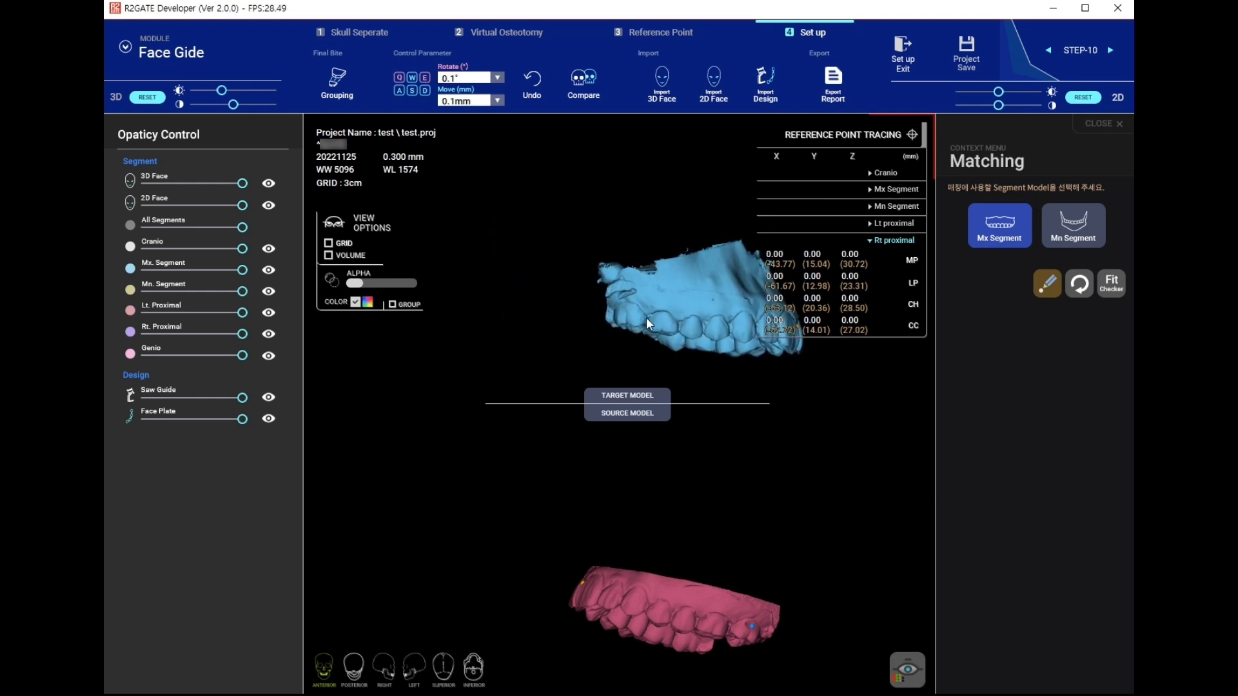
{"action": "left_click_drag", "start_coordinate": [737, 621], "coordinate": [512, 641]}
{"action": "left_click", "coordinate": [632, 409]}
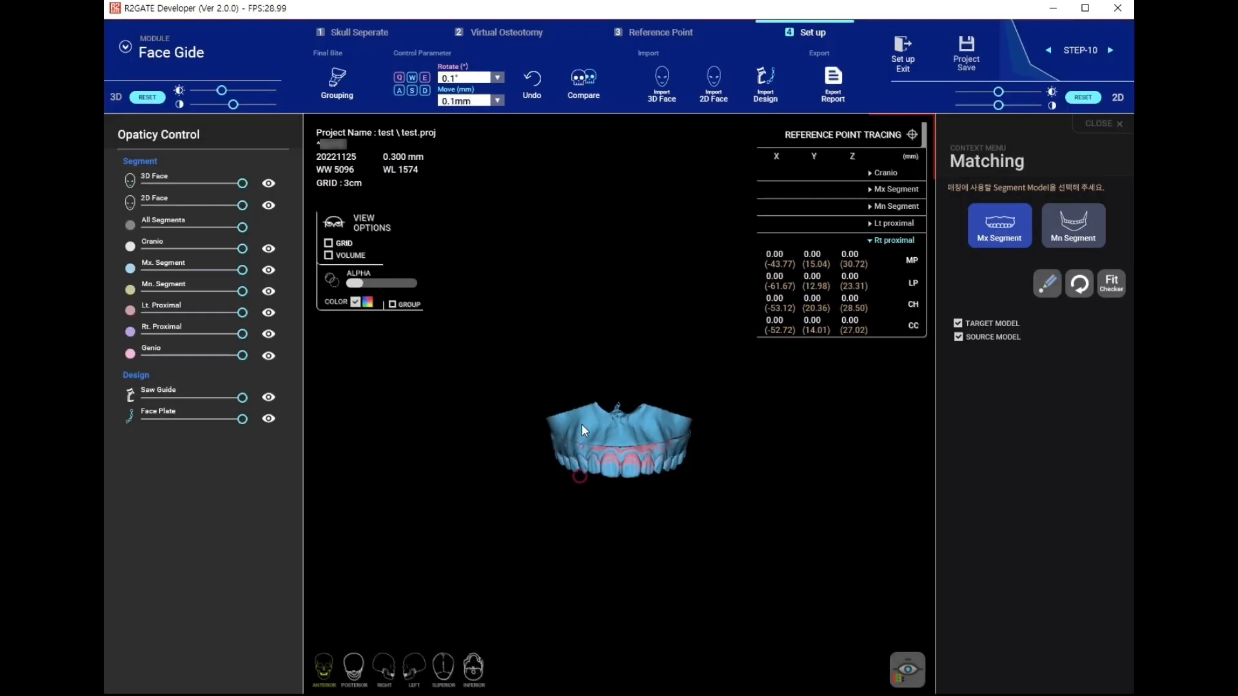
Check the model alignment on the Mx and Mn segments, close the matching and show the skull from the anterior view.
{"action": "left_click_drag", "start_coordinate": [581, 425], "coordinate": [731, 477]}
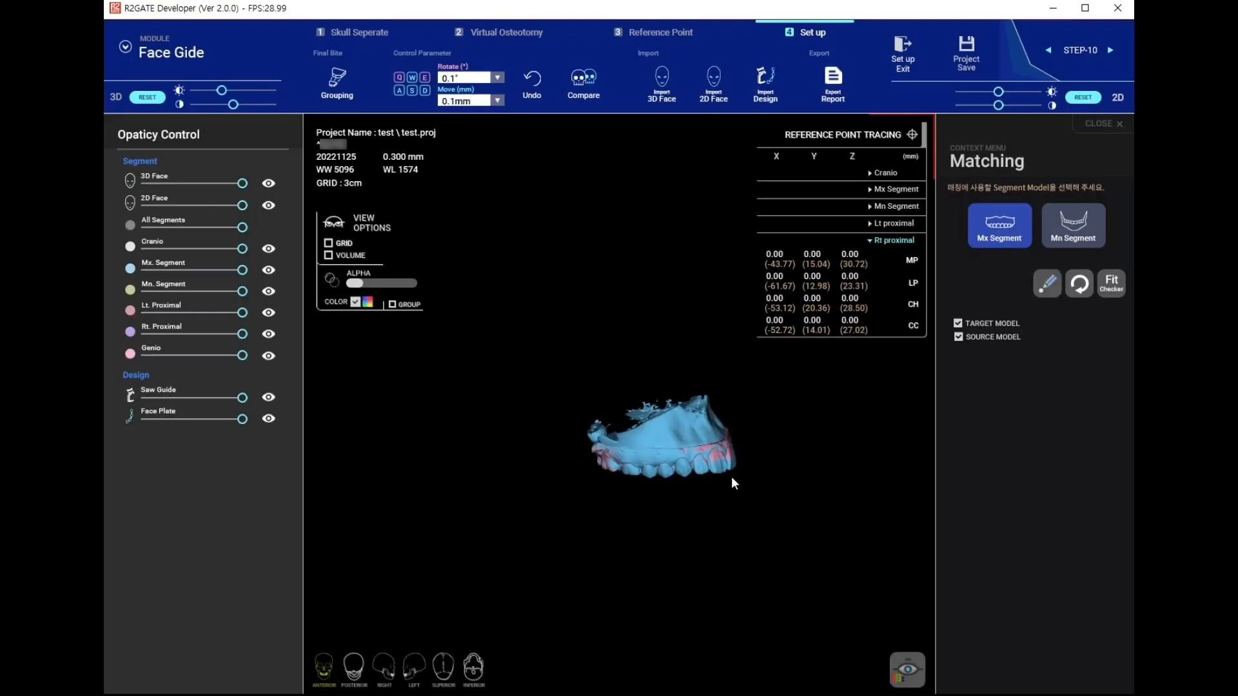
{"action": "left_click", "coordinate": [1095, 225]}
{"action": "left_click", "coordinate": [278, 282]}
{"action": "left_click", "coordinate": [683, 380]}
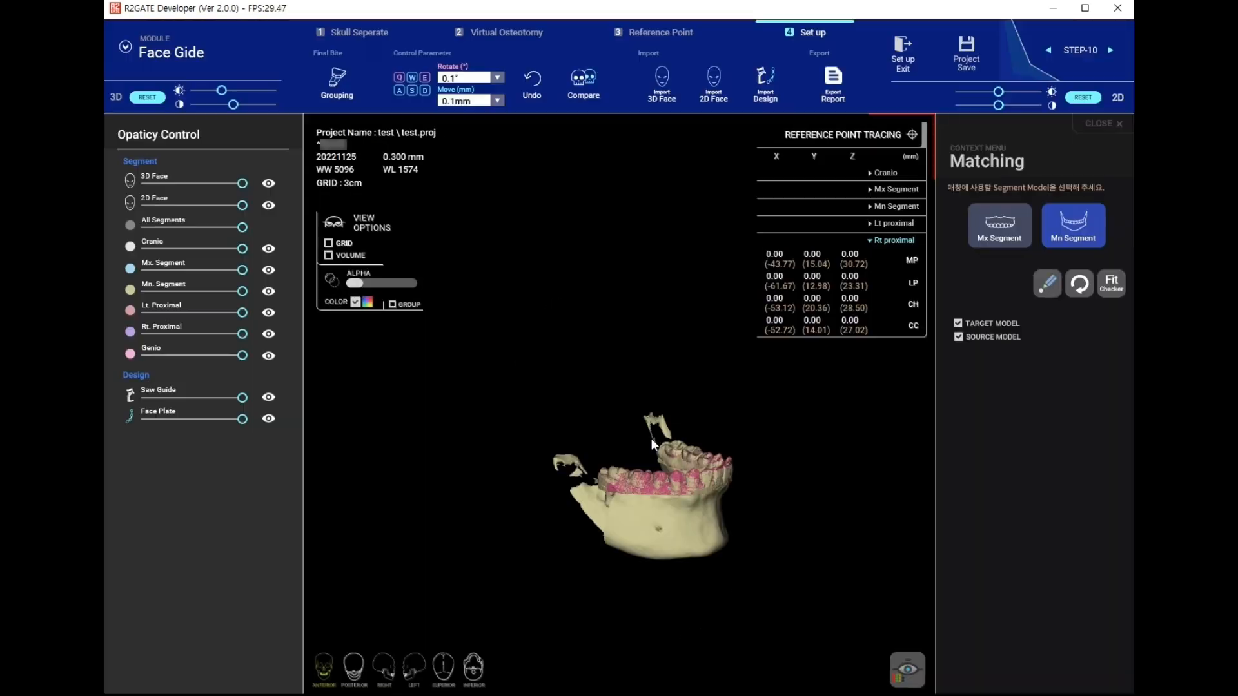
{"action": "left_click_drag", "start_coordinate": [718, 481], "coordinate": [555, 483]}
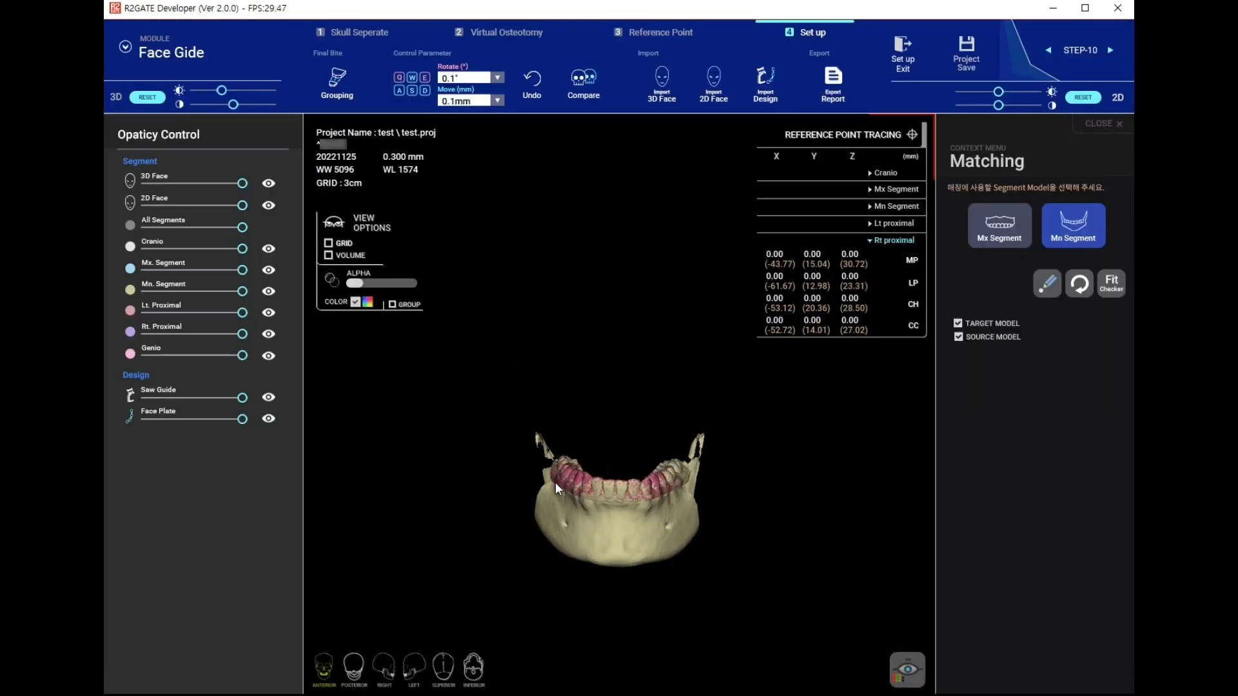
{"action": "left_click", "coordinate": [1112, 124]}
{"action": "left_click", "coordinate": [331, 675]}
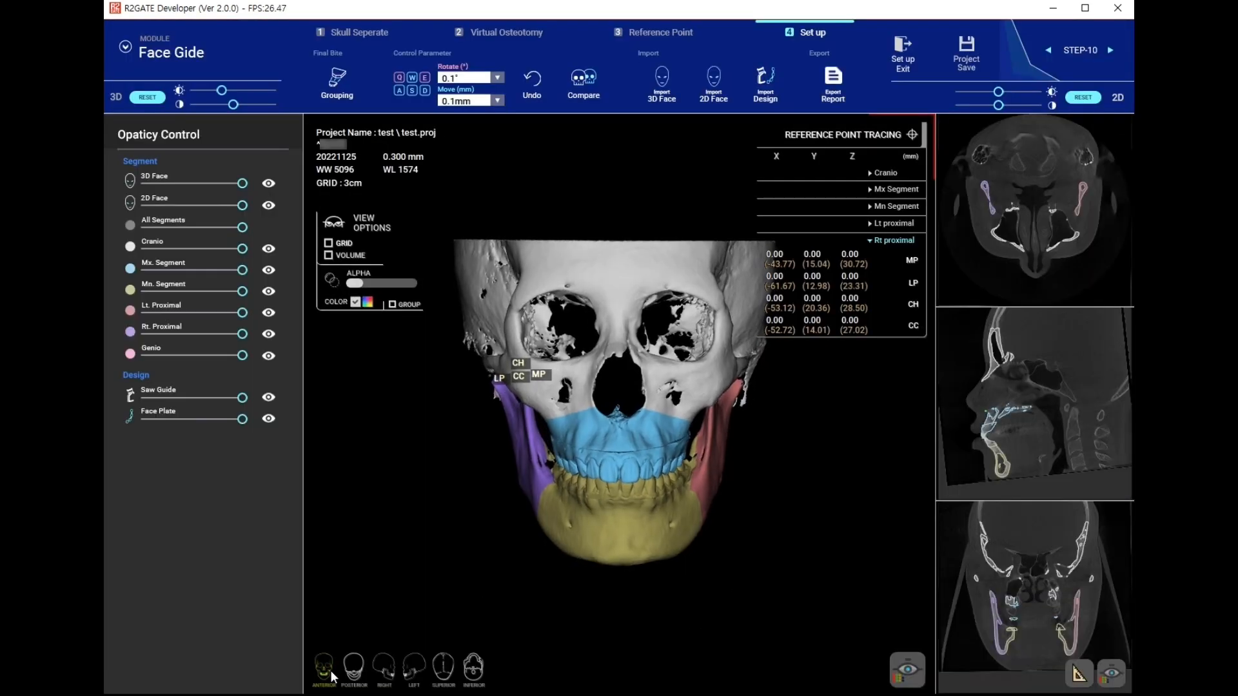
Set the move increment to 0.50 mm and the rotate increment to 0.50°, and select U1 of the Mx segment.
{"action": "left_click", "coordinate": [483, 102]}
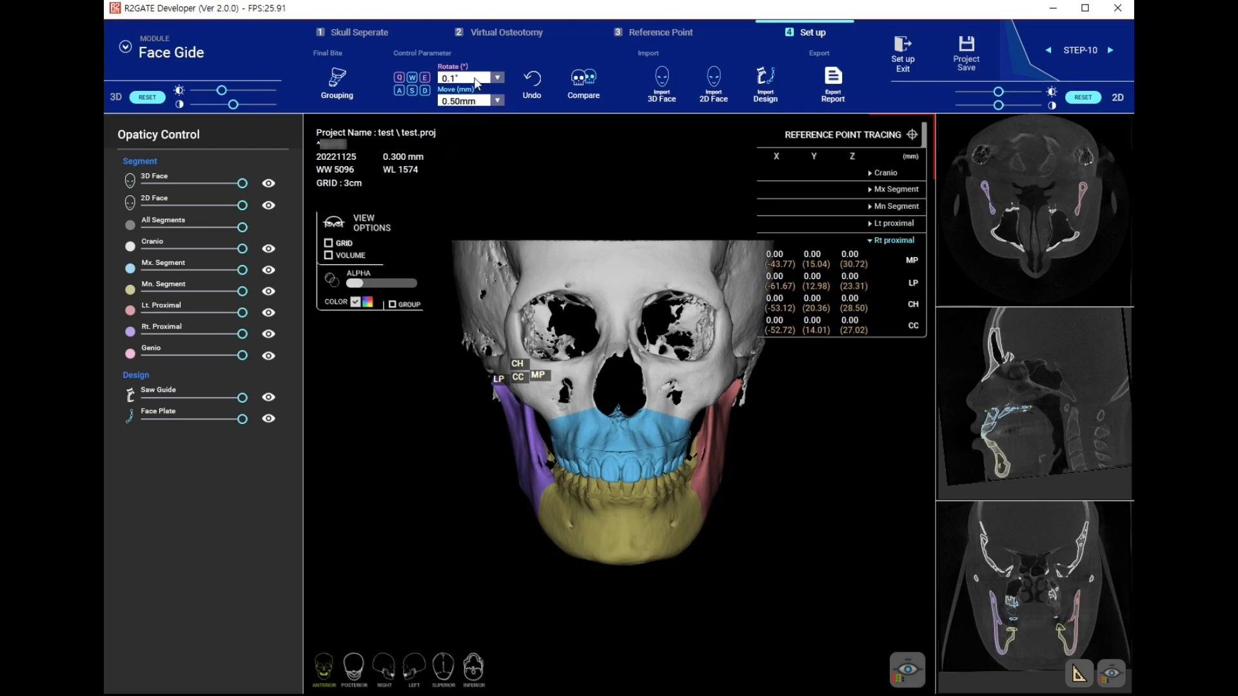
{"action": "left_click", "coordinate": [476, 79]}
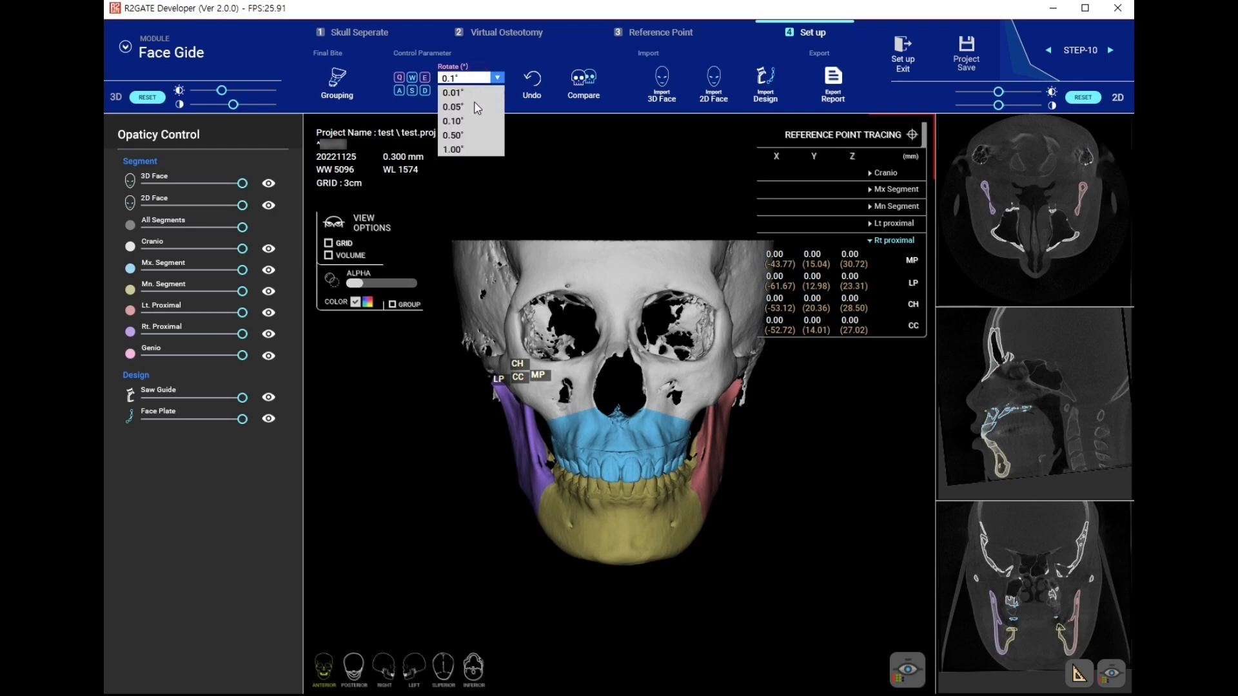
{"action": "left_click", "coordinate": [893, 191]}
{"action": "left_click", "coordinate": [891, 210]}
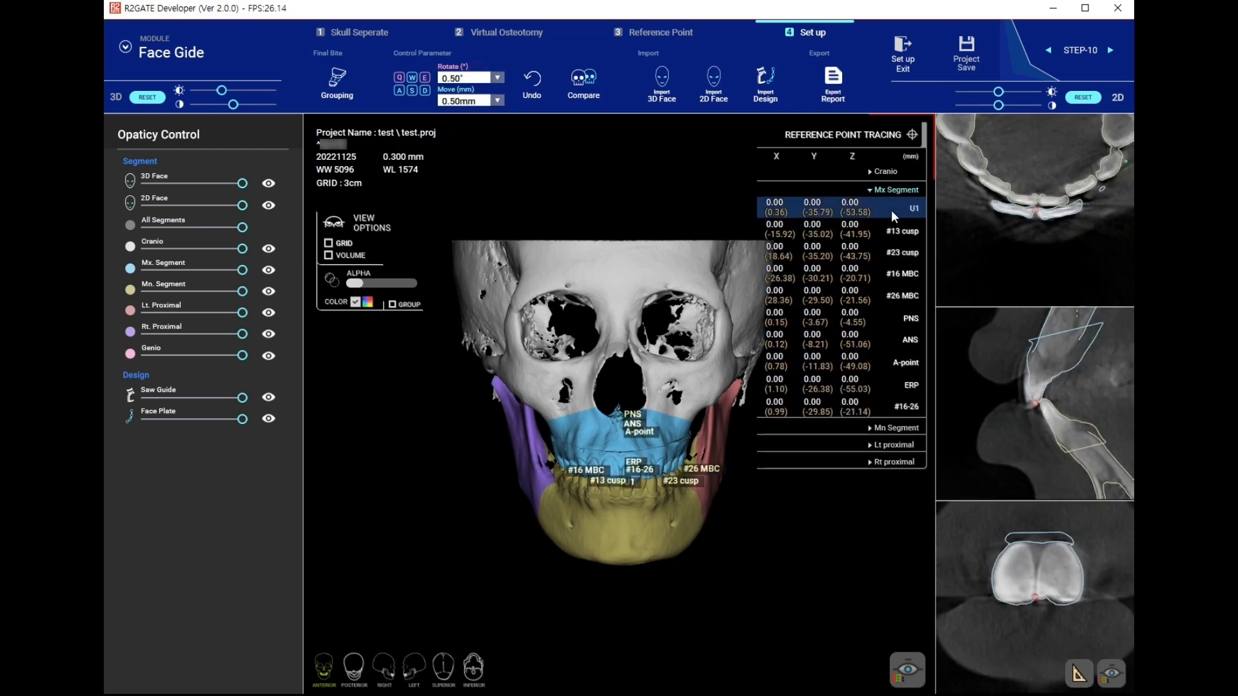
Show the grid and shift the Mx segment 1.00 mm in the negative X direction.
{"action": "left_click", "coordinate": [328, 243]}
{"action": "scroll", "coordinate": [606, 522], "scroll_direction": "up", "scroll_amount": 4}
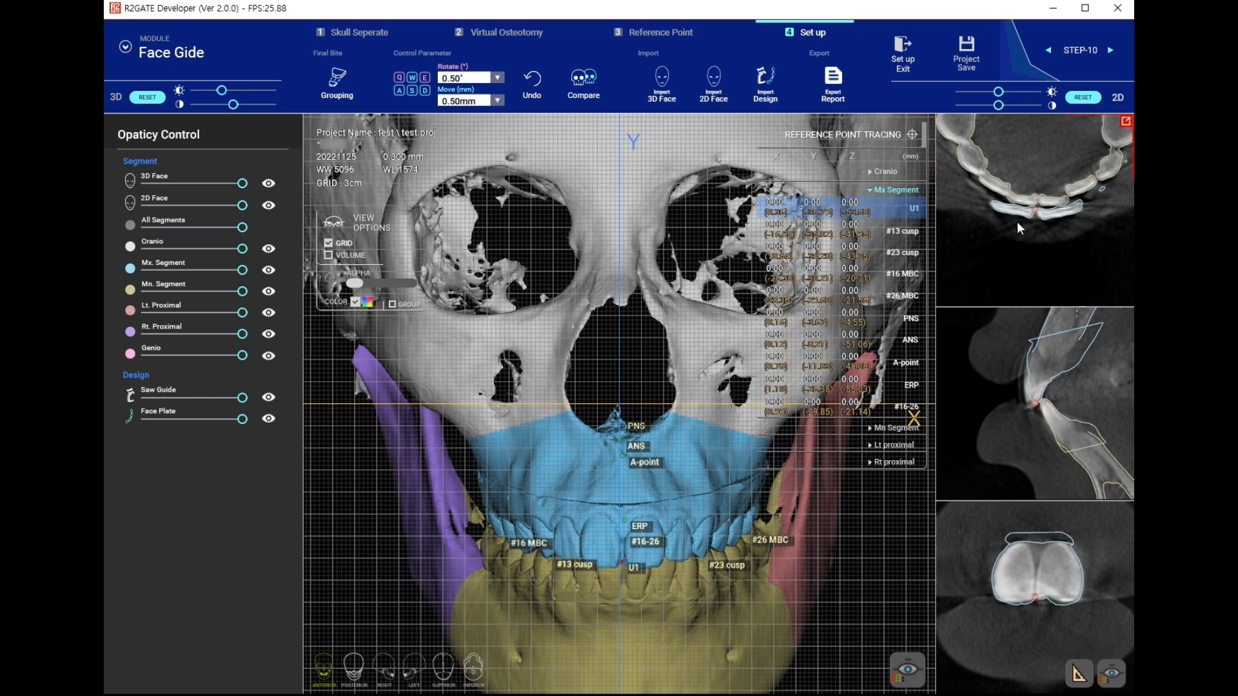
{"action": "key", "text": "a"}
{"action": "key", "text": "a"}
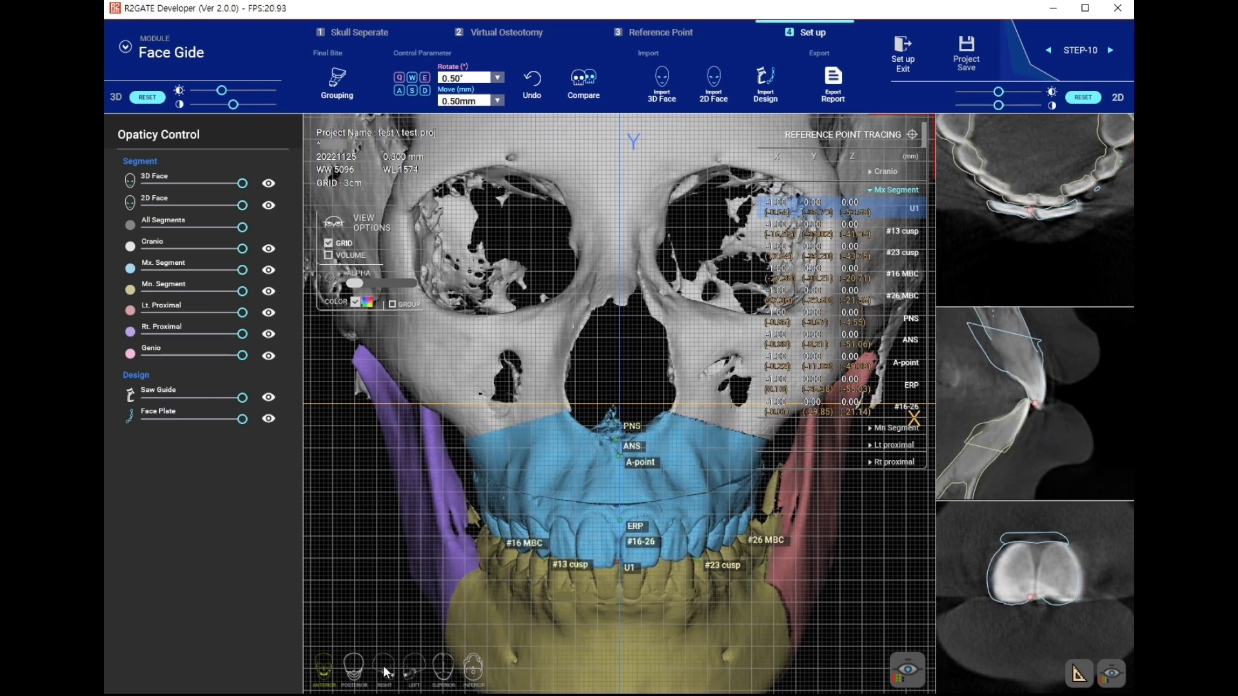
{"action": "scroll", "coordinate": [642, 674], "scroll_direction": "down", "scroll_amount": 4}
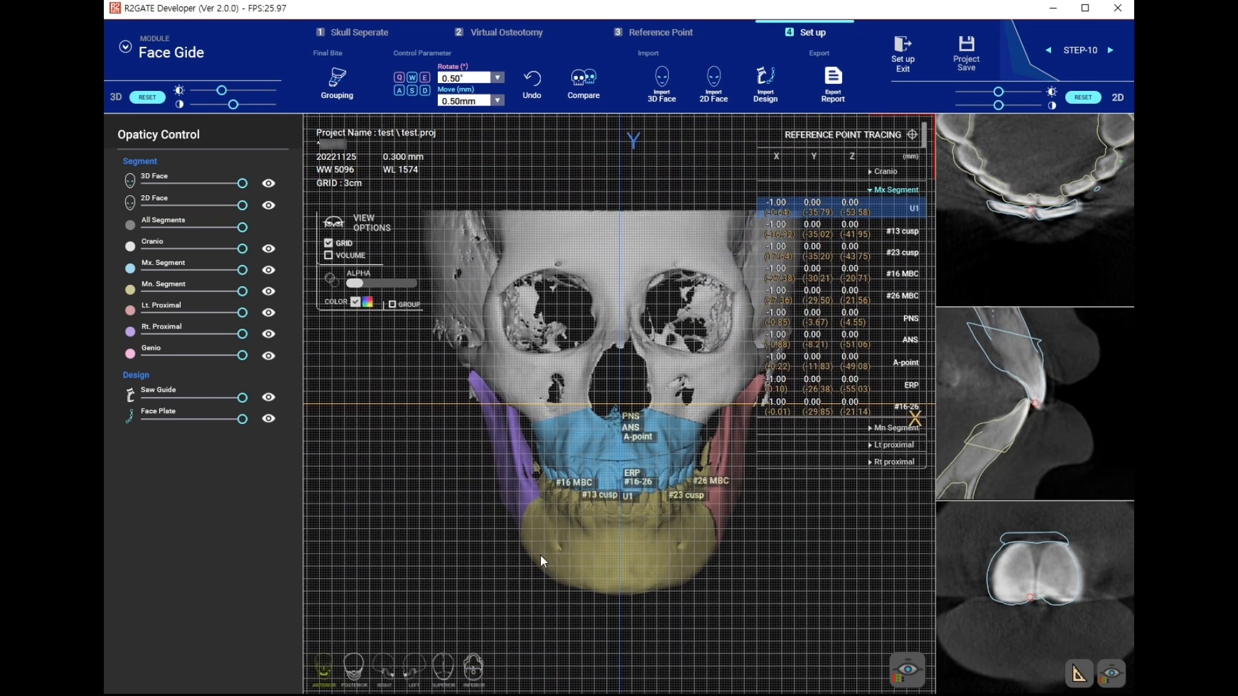
In the right view, adjust the pitch of the Mx segment about U1 and move it 2.50 mm in positive Z.
{"action": "left_click", "coordinate": [381, 669]}
{"action": "key", "text": "q"}
{"action": "key", "text": "q"}
{"action": "key", "text": "q"}
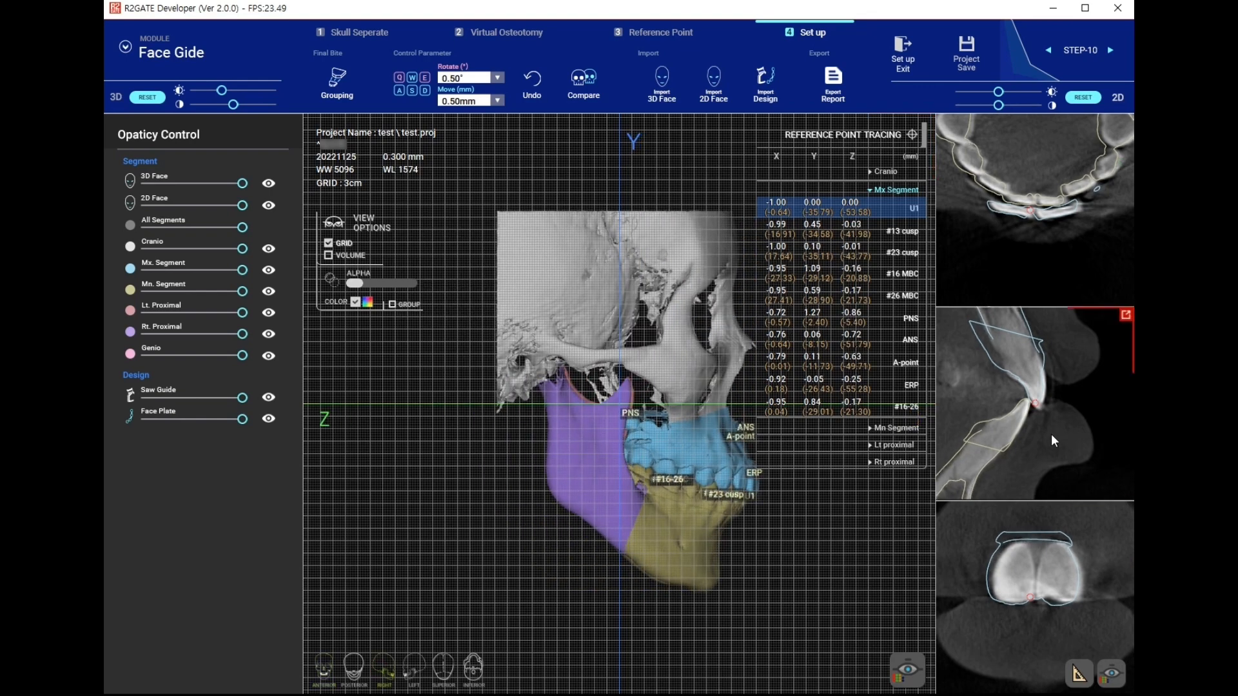
{"action": "key", "text": "q"}
{"action": "key", "text": "q"}
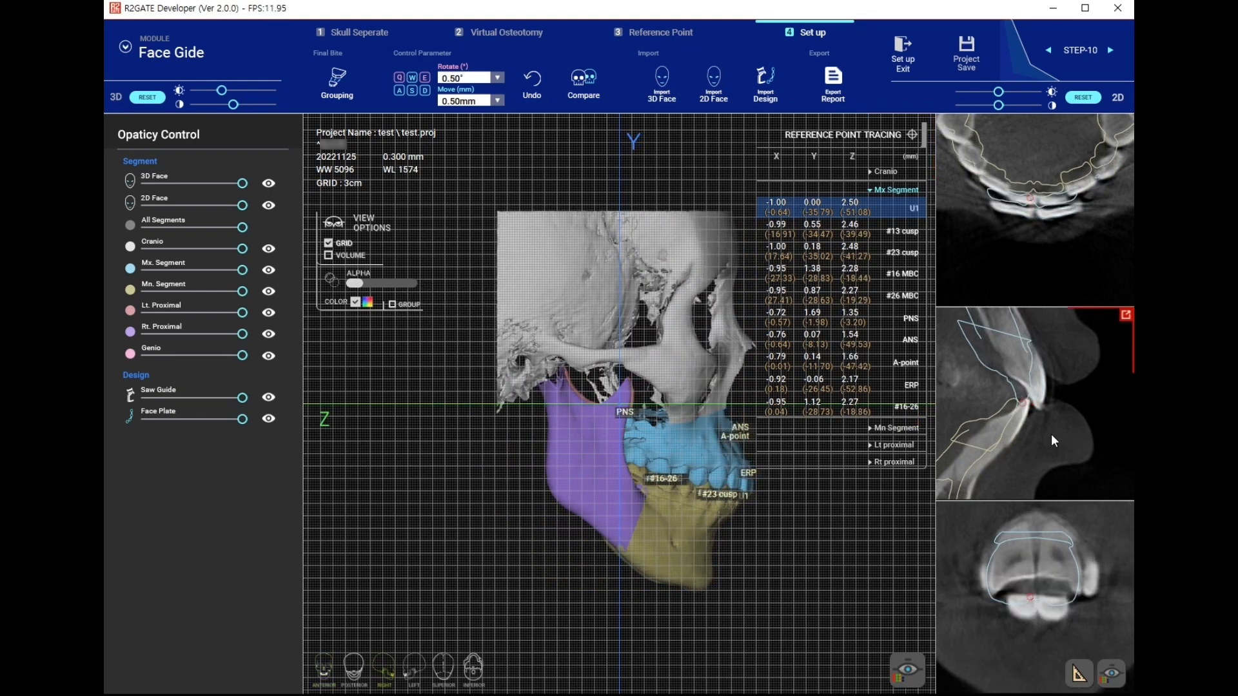
Rotate the Mx segment about U1 in the inferior view, return to the anterior view and hide the grid.
{"action": "left_click", "coordinate": [474, 669]}
{"action": "key", "text": "q"}
{"action": "key", "text": "q"}
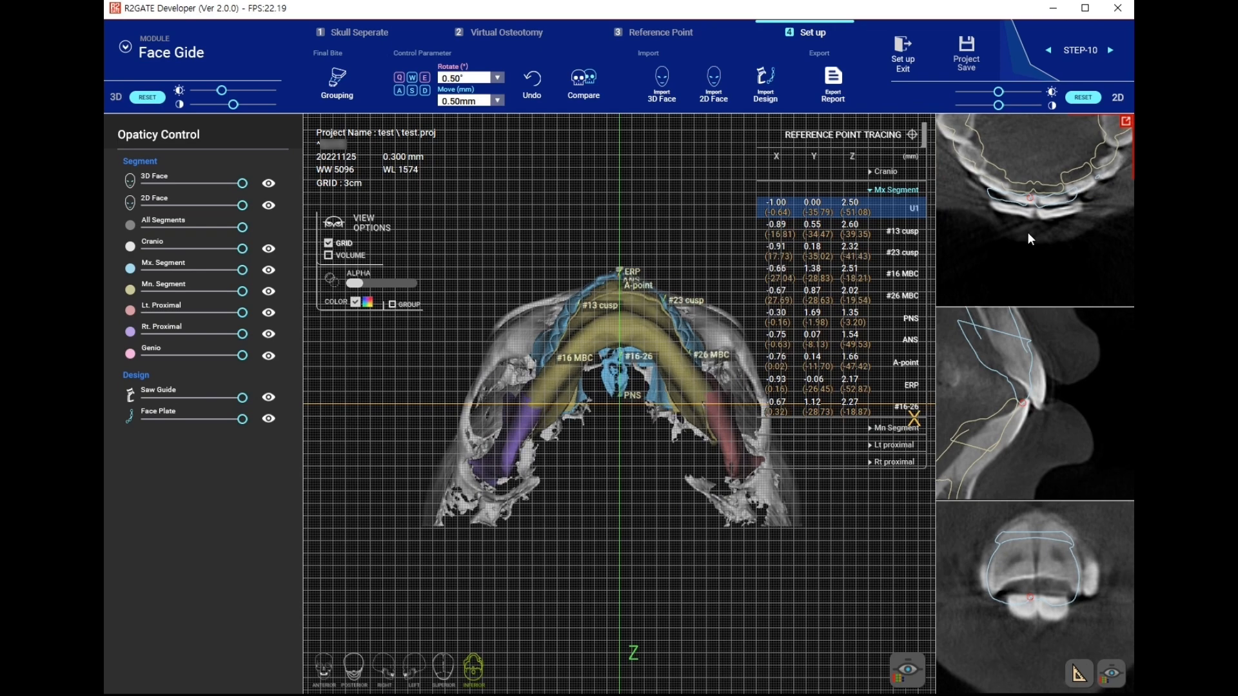
{"action": "left_click", "coordinate": [326, 674]}
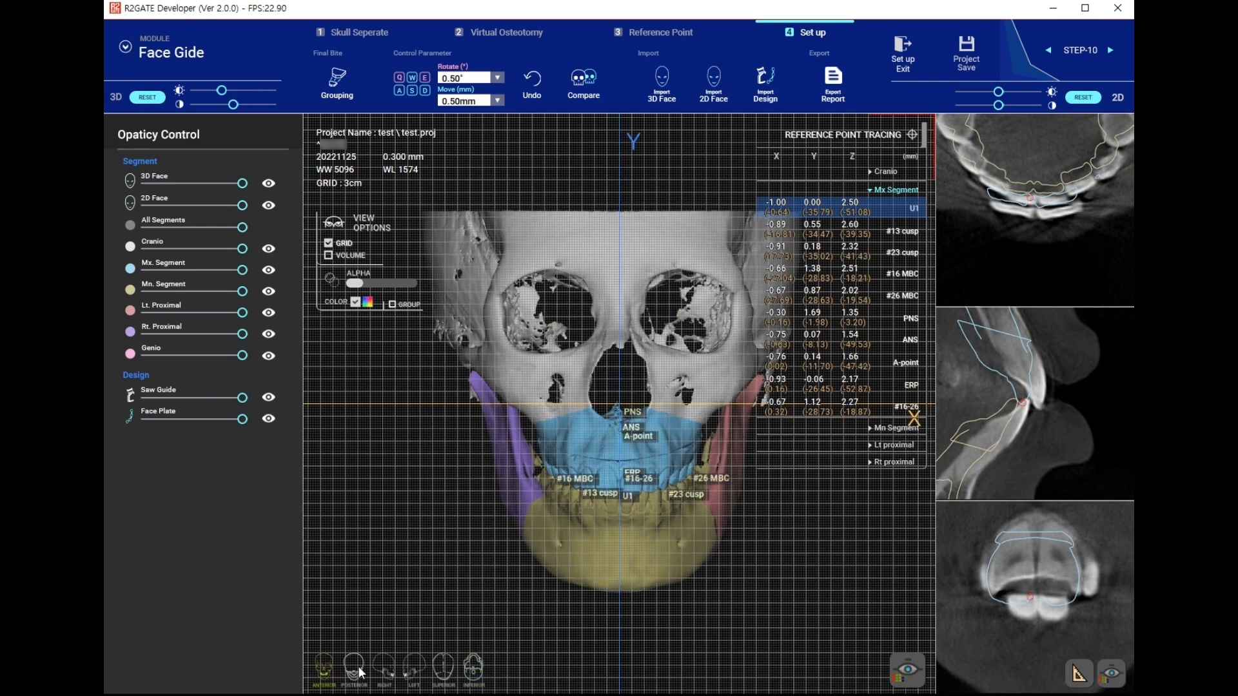
{"action": "left_click", "coordinate": [330, 245]}
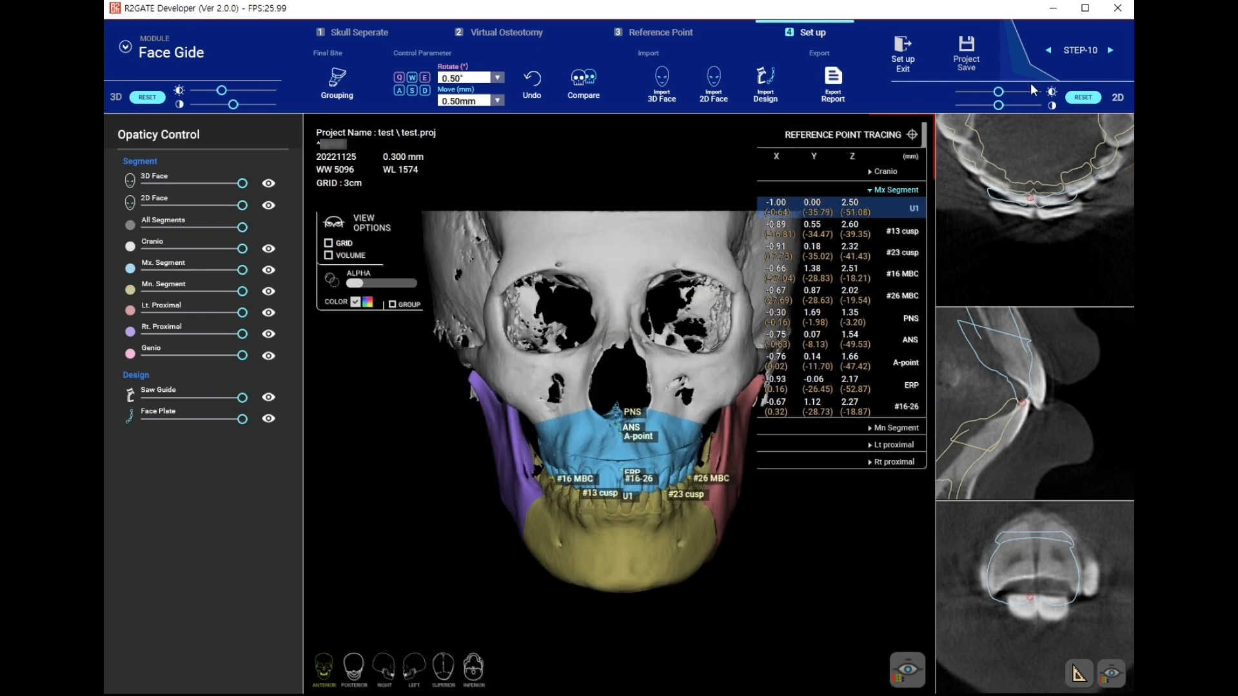
Save the project under the new name FINAL.
{"action": "left_click", "coordinate": [968, 54]}
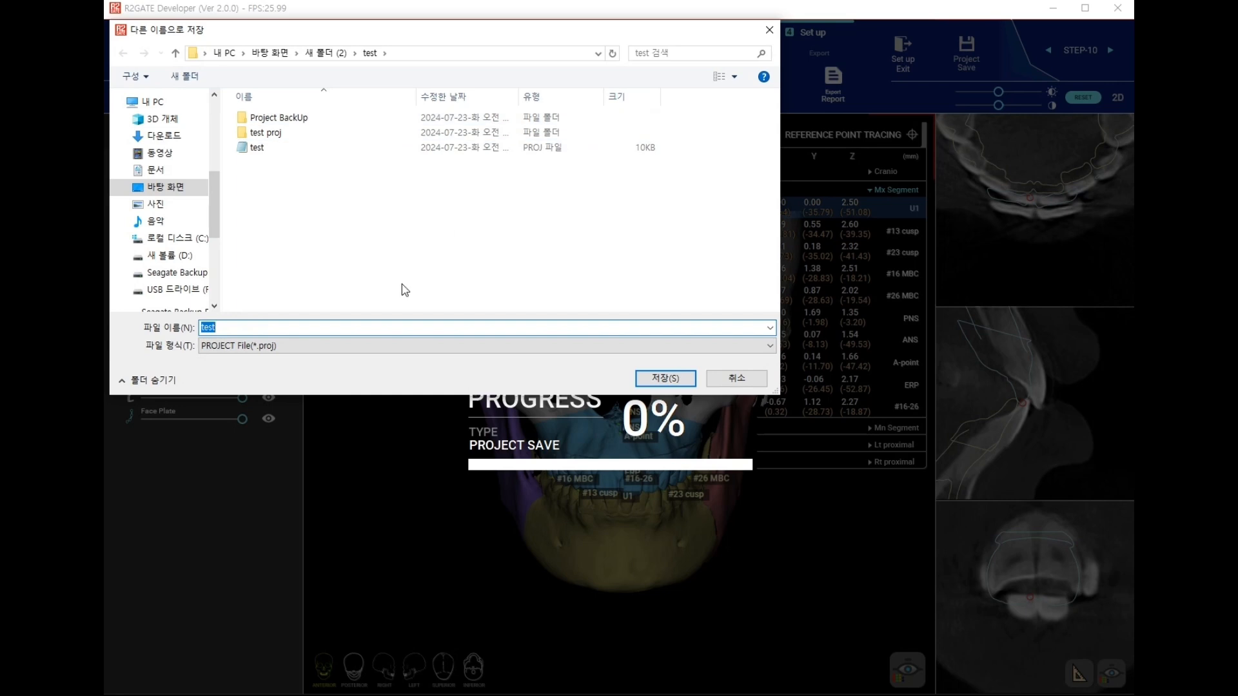
{"action": "type", "text": "FINAL"}
{"action": "key", "text": "Return"}
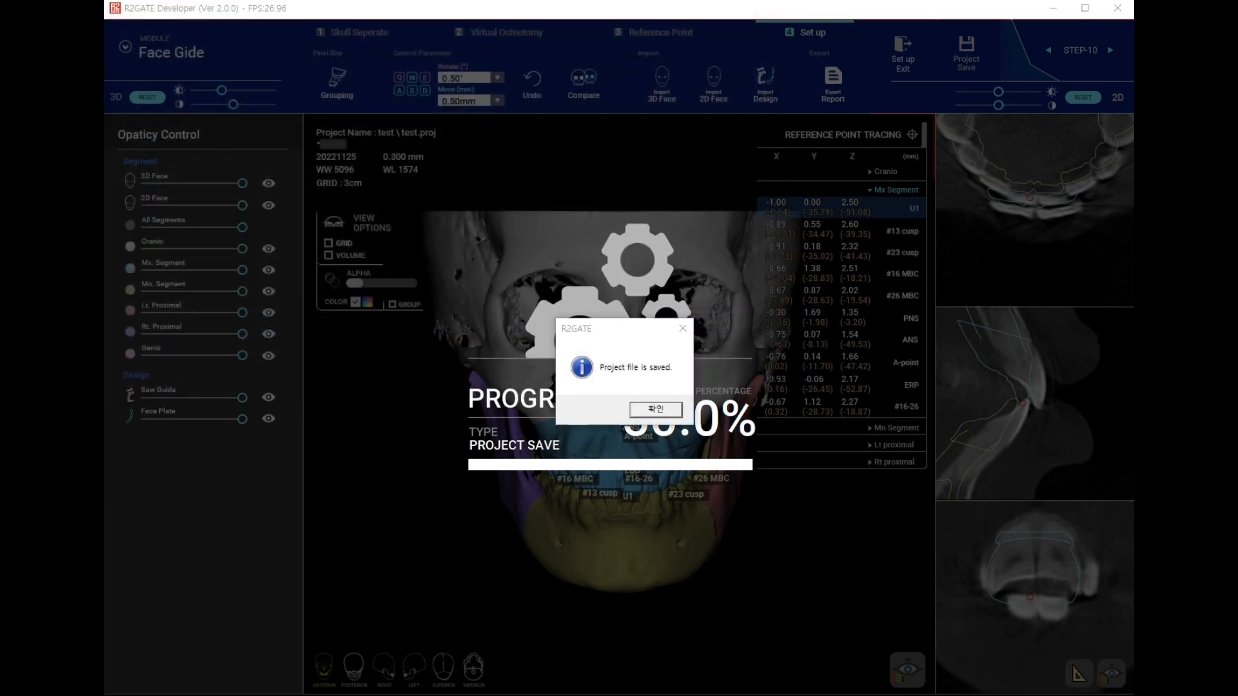
{"action": "left_click", "coordinate": [674, 411]}
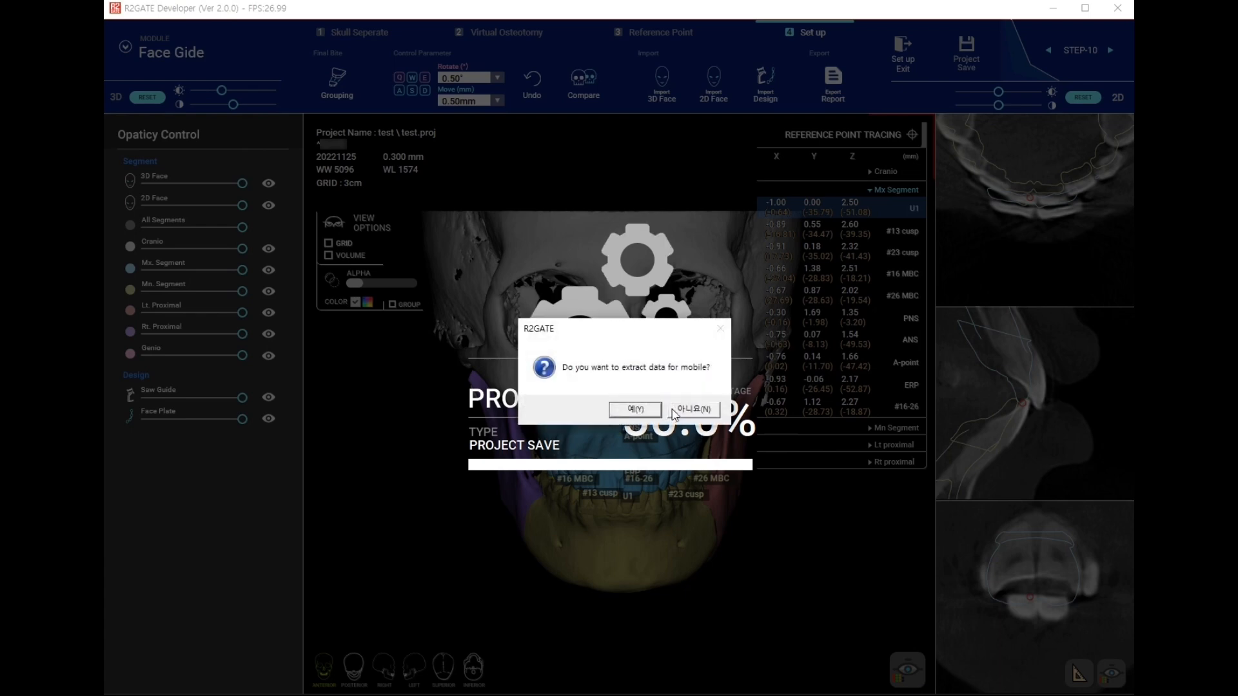
Extract the data for mobile with a note asking for confirmation, and export the set-up segment models.
{"action": "left_click", "coordinate": [635, 410]}
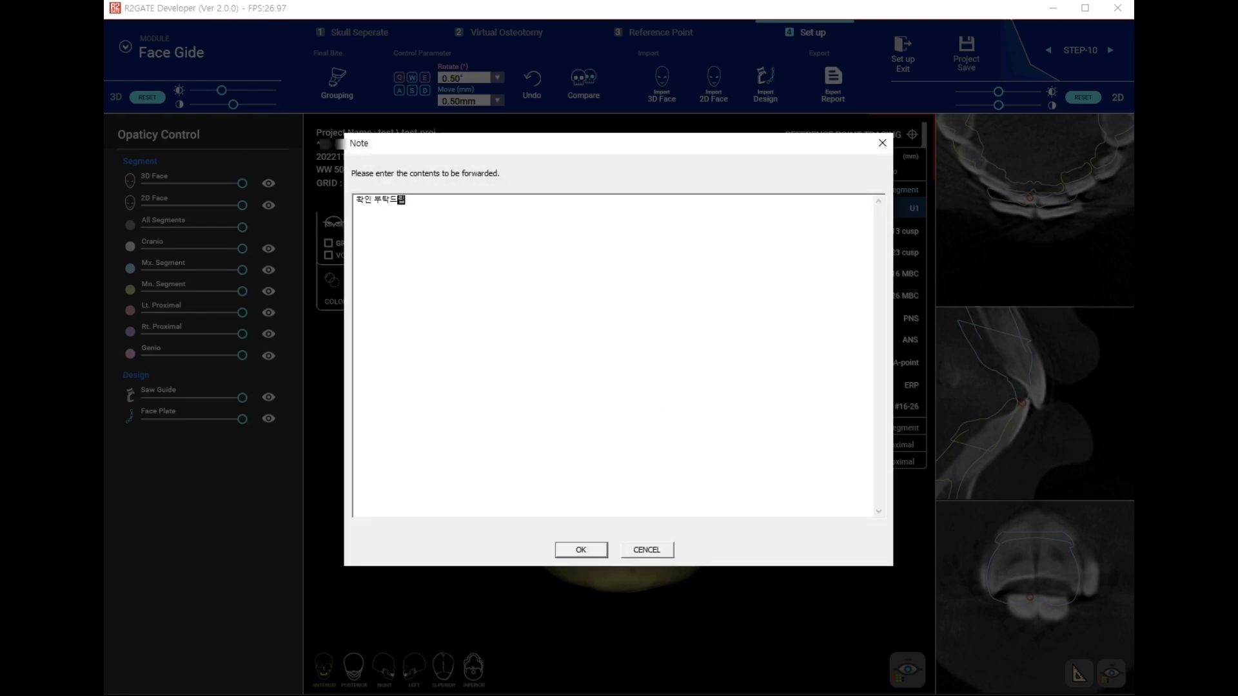
{"action": "left_click", "coordinate": [590, 549]}
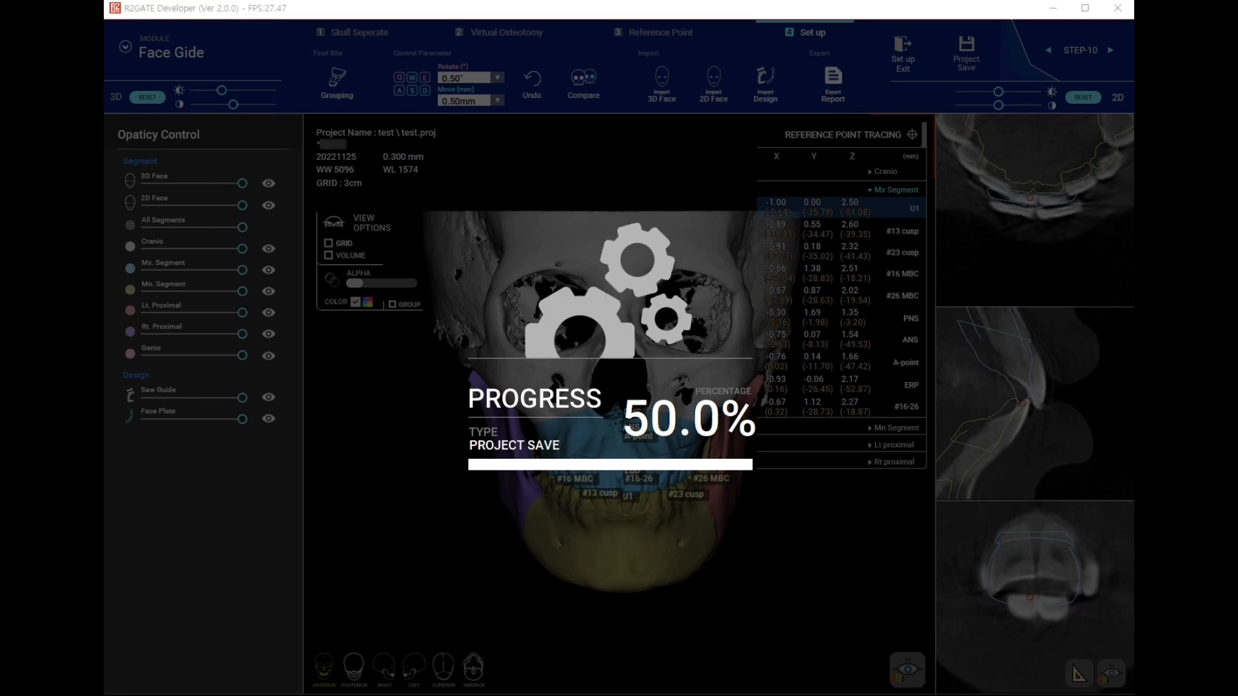
{"action": "left_click", "coordinate": [679, 411]}
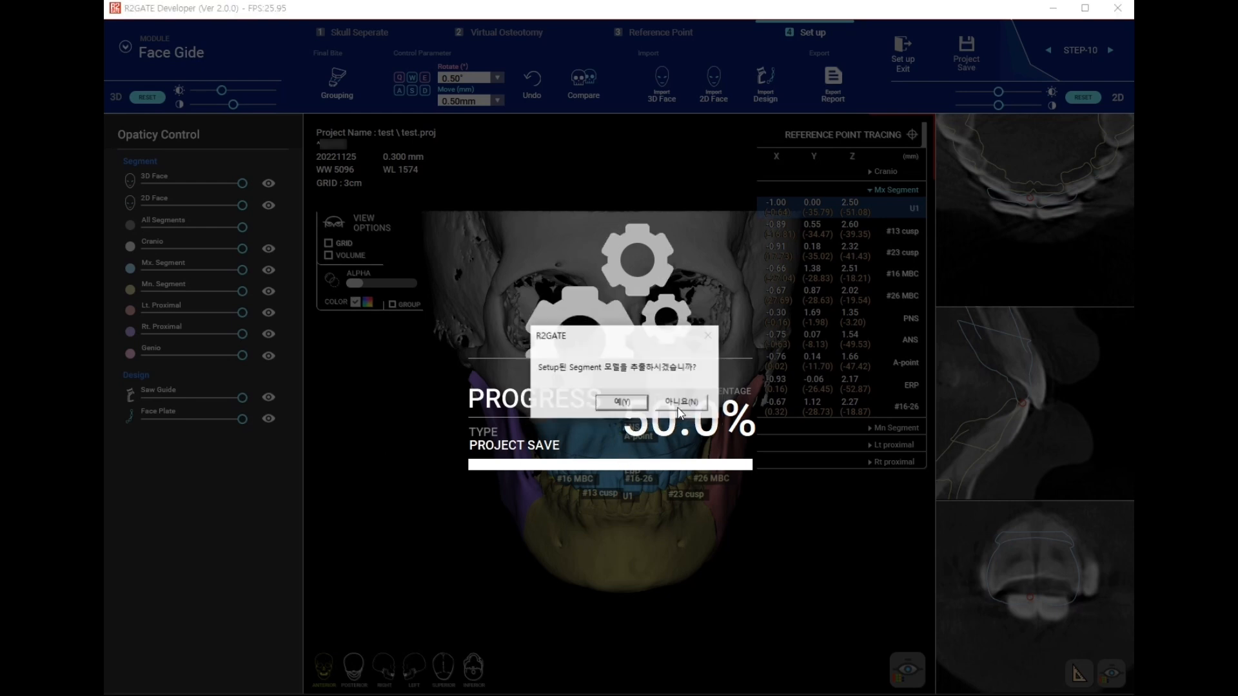
{"action": "left_click", "coordinate": [637, 405]}
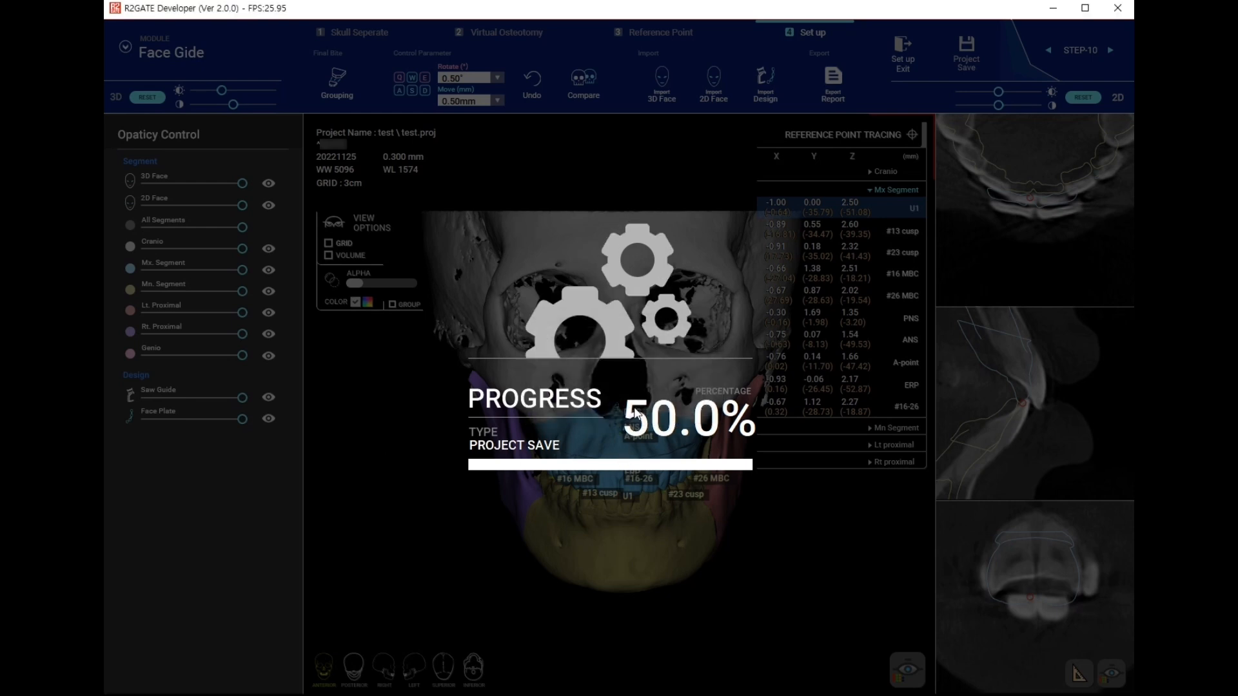
{"action": "left_click", "coordinate": [655, 396]}
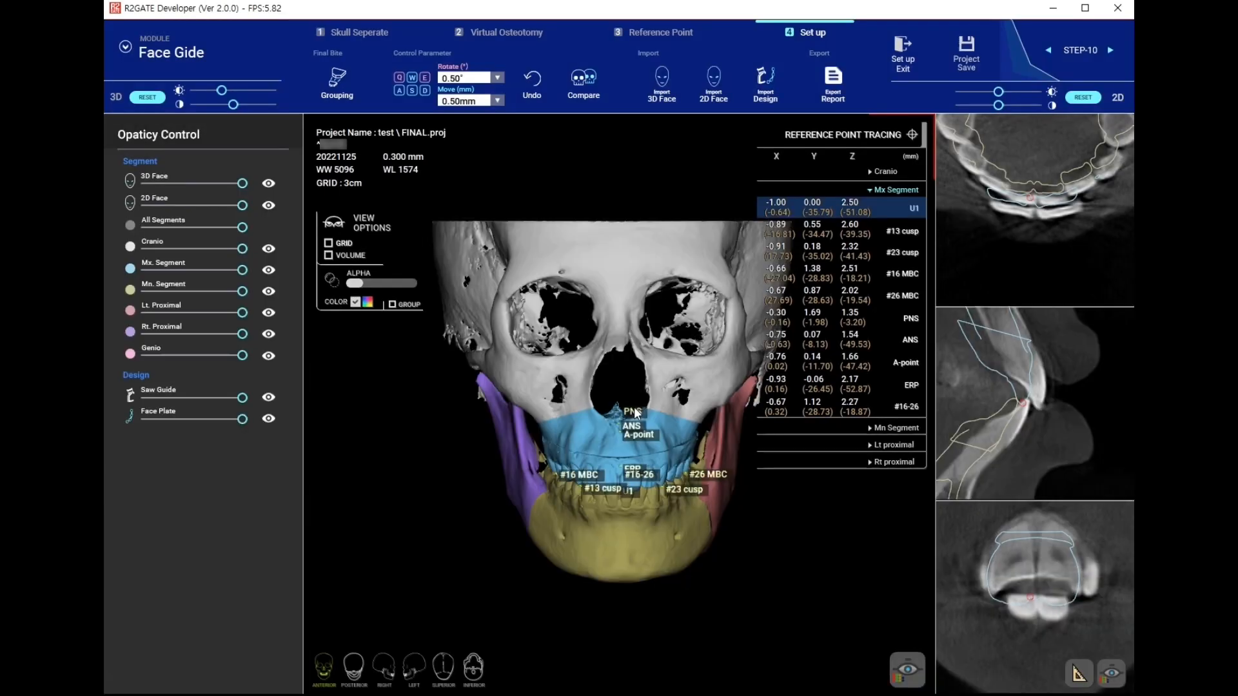
Export the Face Gide report with clinic TEST, test as OP date and designer, and a sample contact, and open the PDF.
{"action": "left_click", "coordinate": [672, 406]}
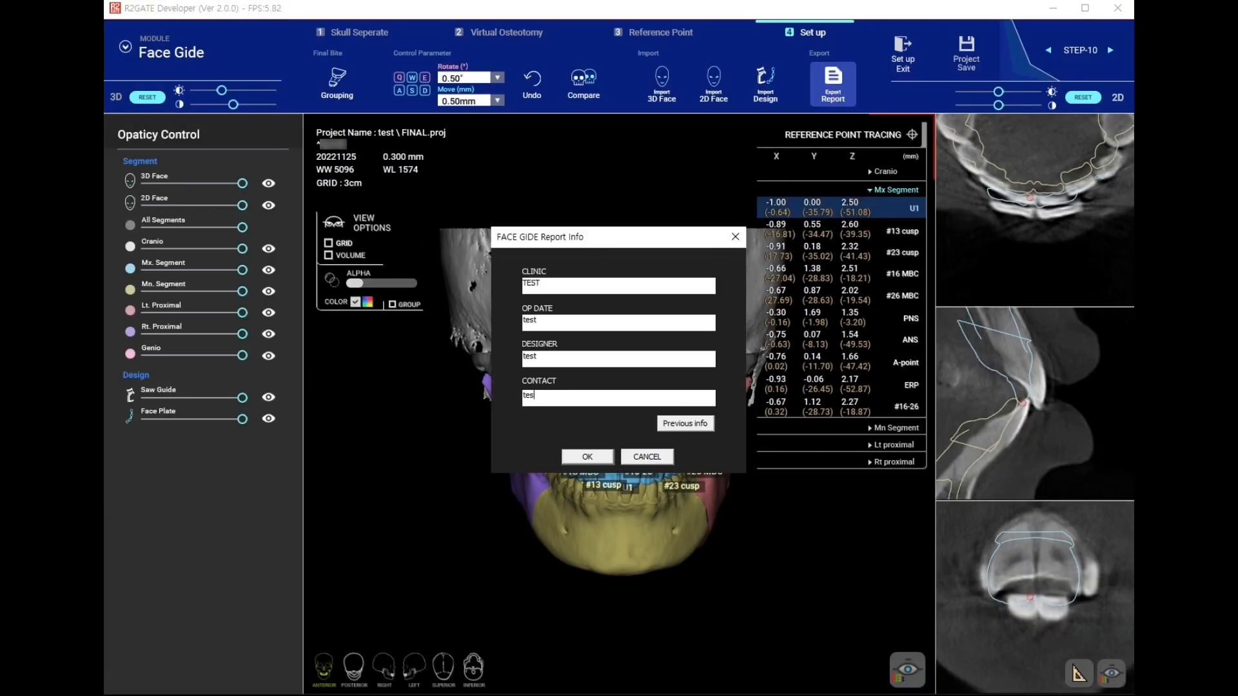
{"action": "left_click", "coordinate": [609, 454]}
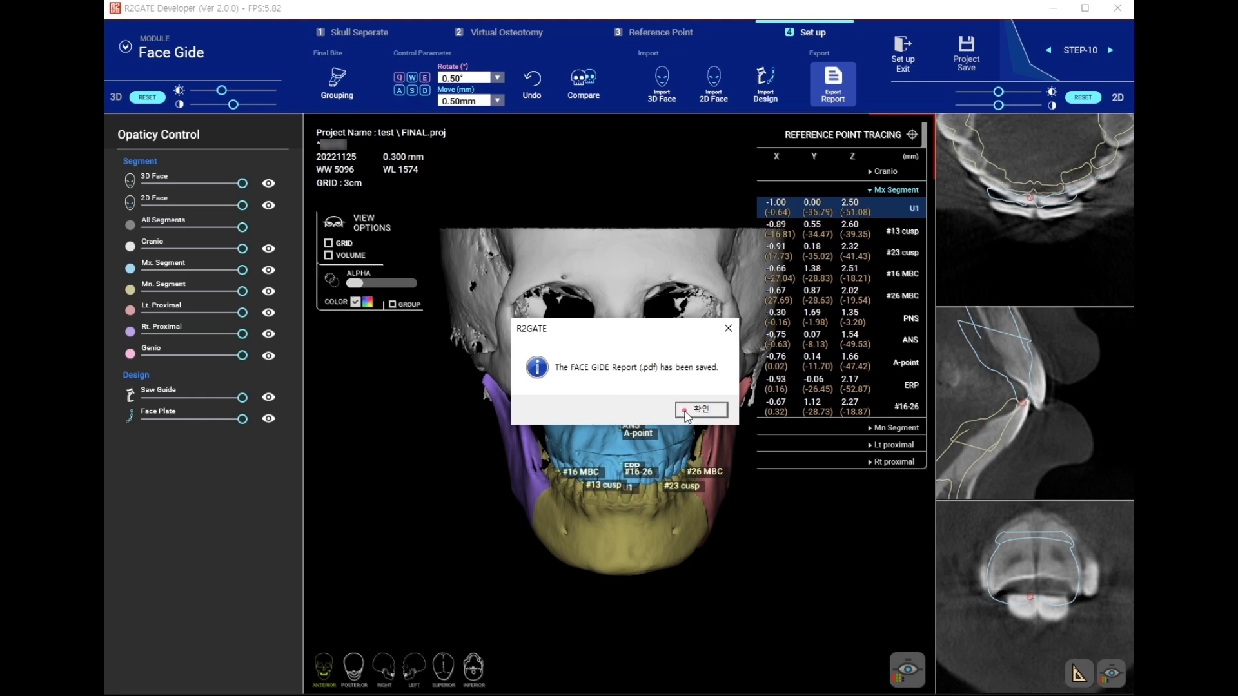
{"action": "left_click", "coordinate": [686, 413]}
{"action": "left_click", "coordinate": [645, 410]}
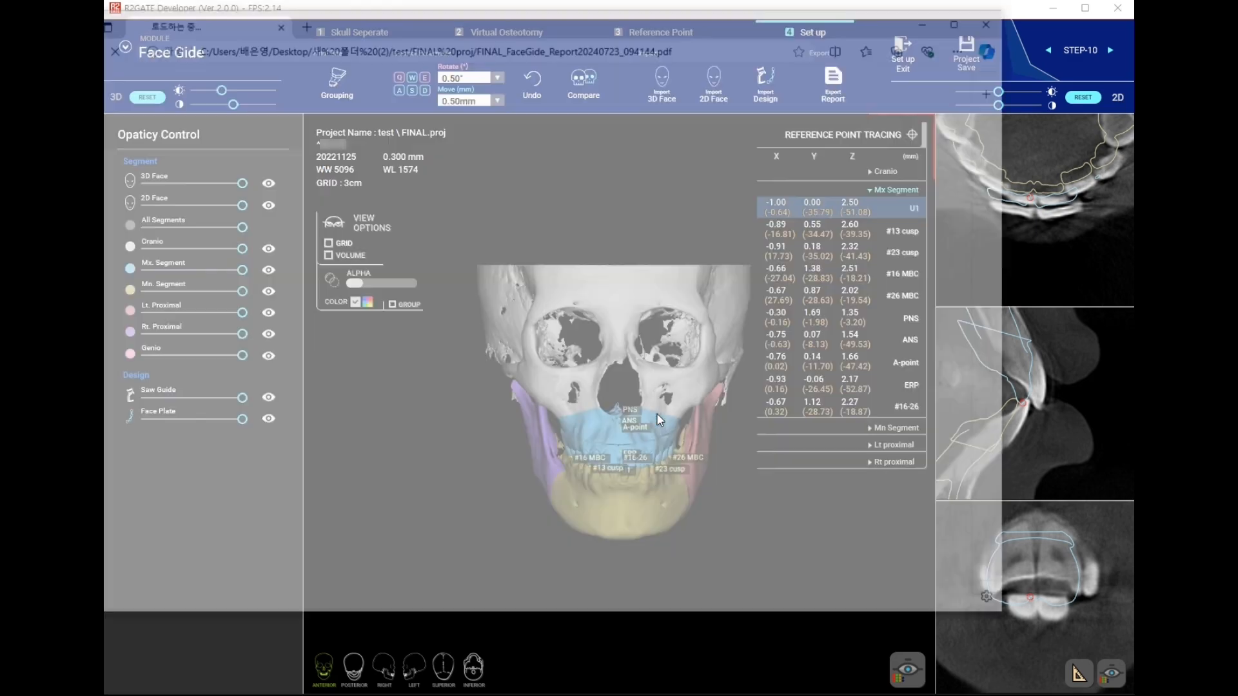
Review the exported PDF report from the 3D coordination page through the segment views and reference point tracing tables.
{"action": "scroll", "coordinate": [617, 316], "scroll_direction": "down", "scroll_amount": 3}
{"action": "scroll", "coordinate": [617, 316], "scroll_direction": "down", "scroll_amount": 20}
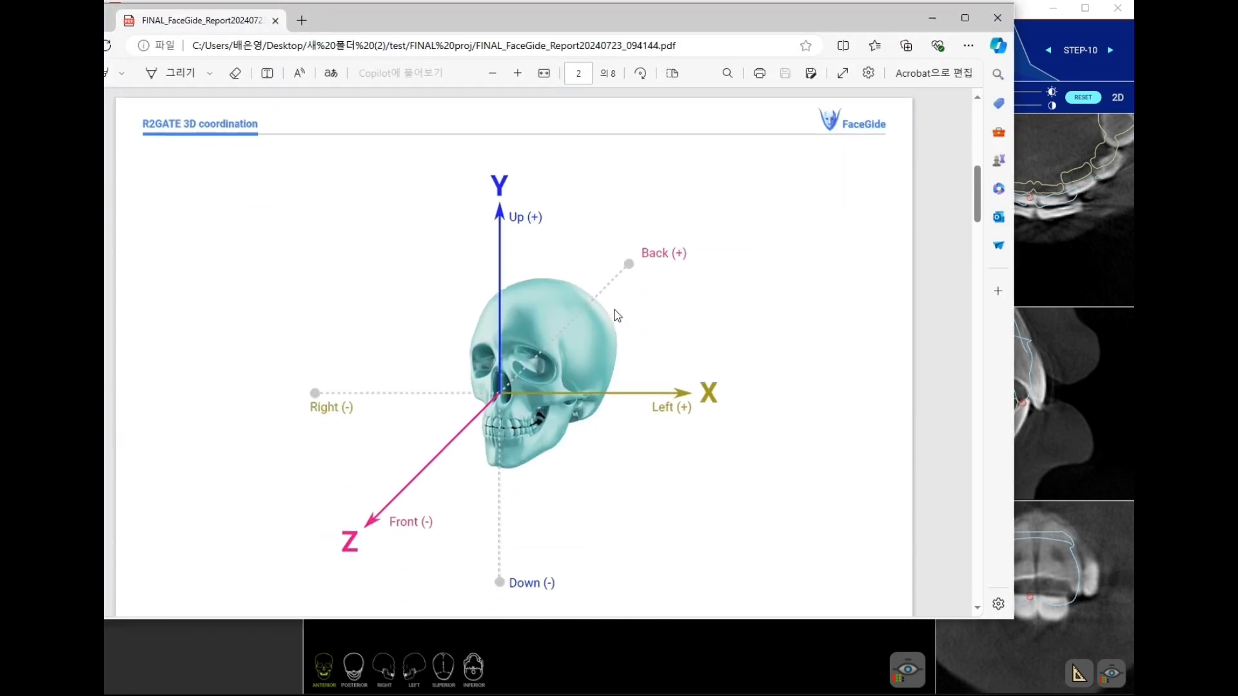
{"action": "scroll", "coordinate": [617, 316], "scroll_direction": "down", "scroll_amount": 20}
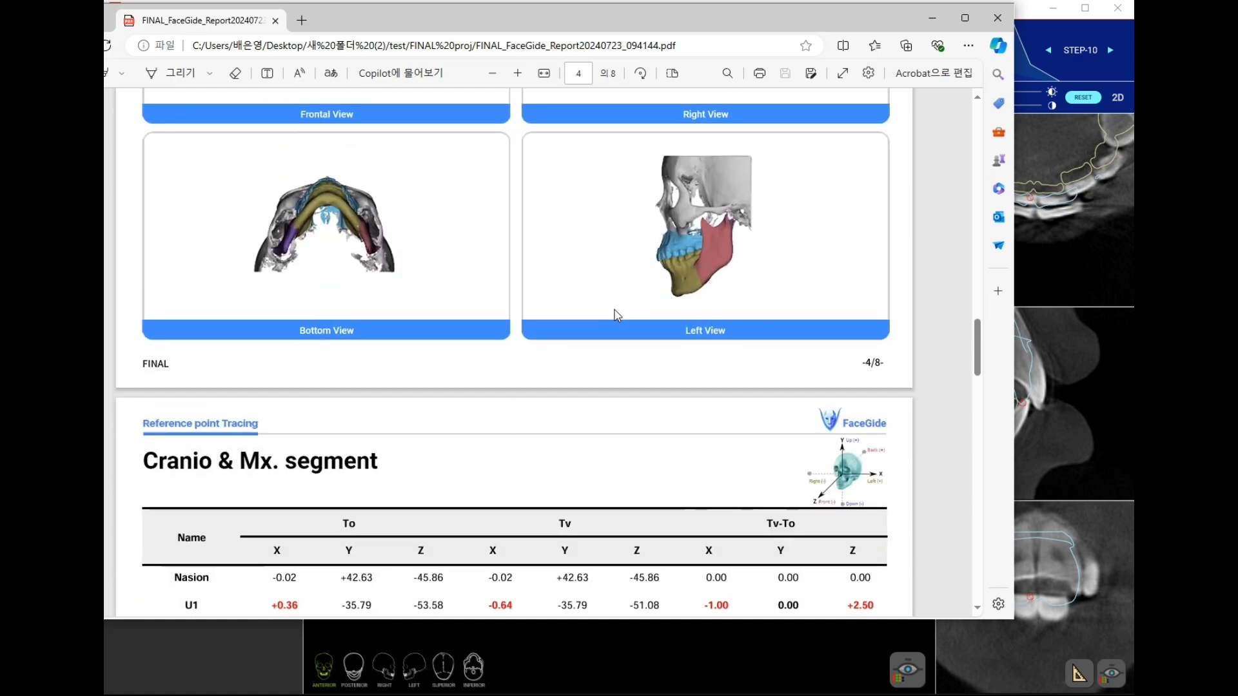
{"action": "scroll", "coordinate": [616, 316], "scroll_direction": "down", "scroll_amount": 4}
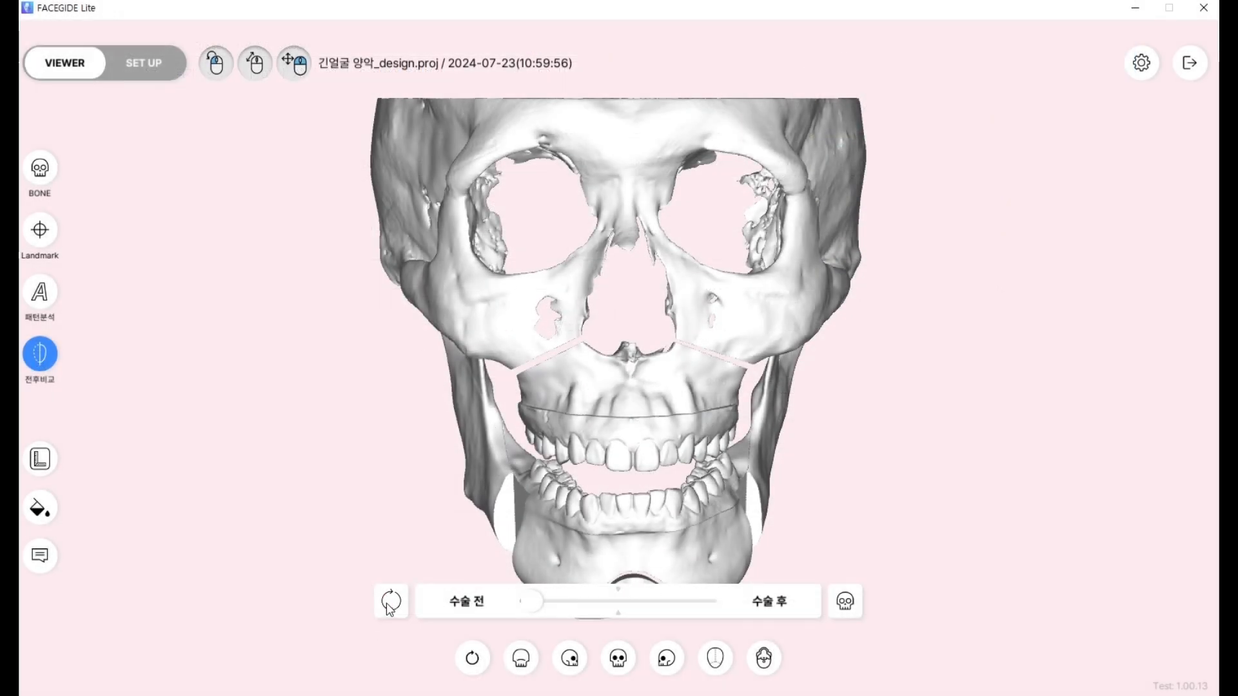
In FACEGIDE Lite, play the overlaid comparison from before to after surgery and switch to the side-by-side comparison.
{"action": "left_click", "coordinate": [391, 603]}
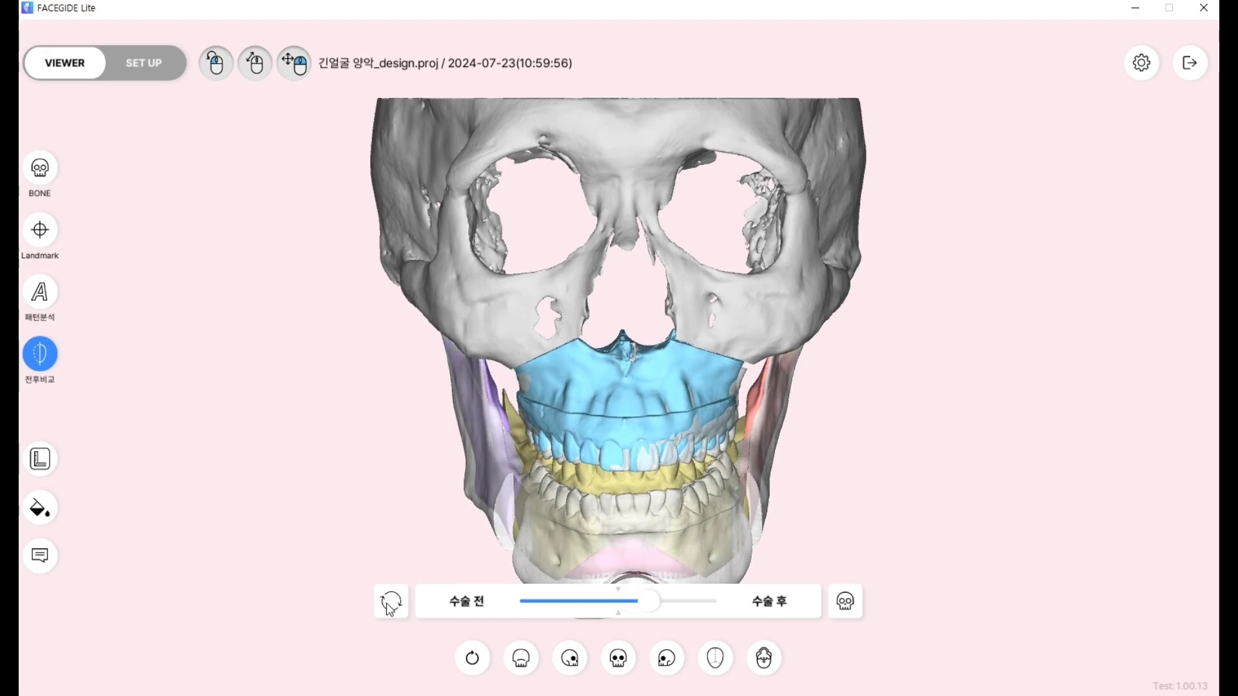
{"action": "left_click", "coordinate": [47, 365]}
{"action": "mouse_move", "coordinate": [161, 428]}
{"action": "left_mouse_down"}
{"action": "mouse_move", "coordinate": [244, 439]}
{"action": "mouse_move", "coordinate": [84, 444]}
{"action": "mouse_move", "coordinate": [162, 443]}
{"action": "left_mouse_up"}
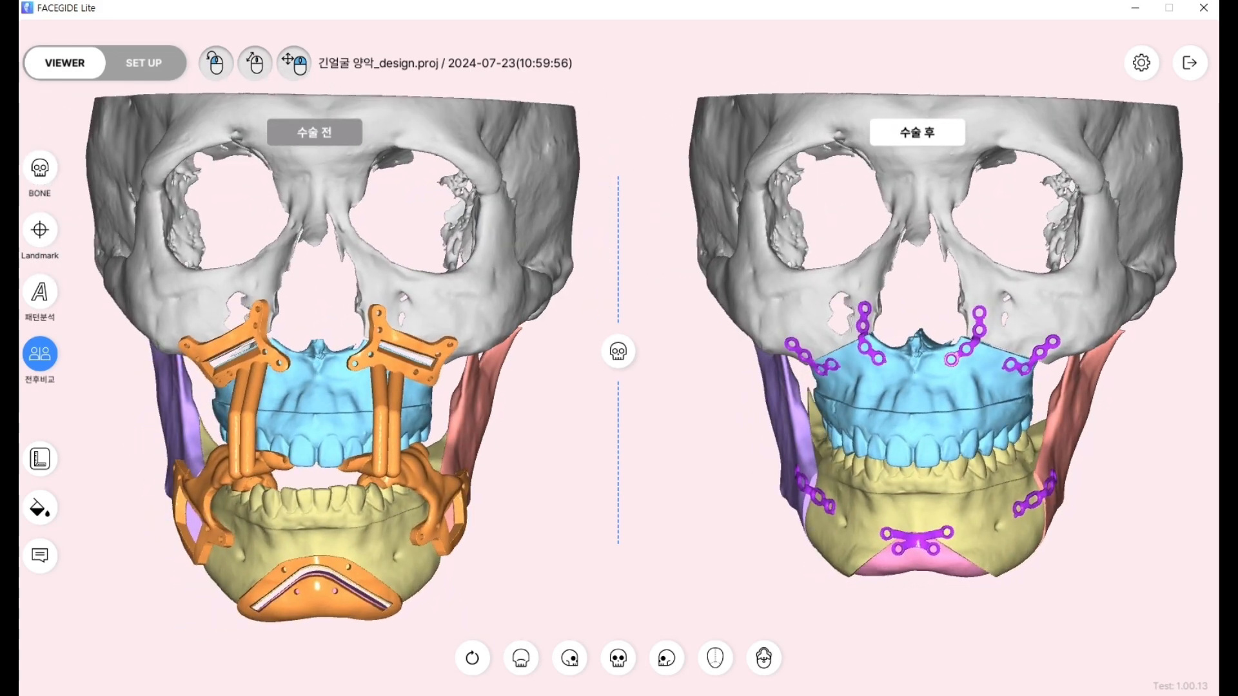